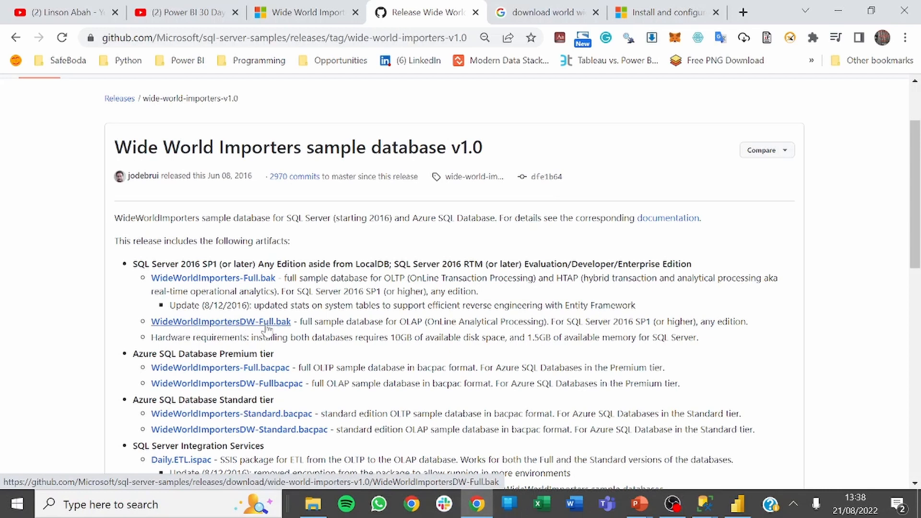
Download the WideWorldImportersDW-Full.bak OLAP sample database from the Wide World Importers v1.0 release page
left_click(265, 325)
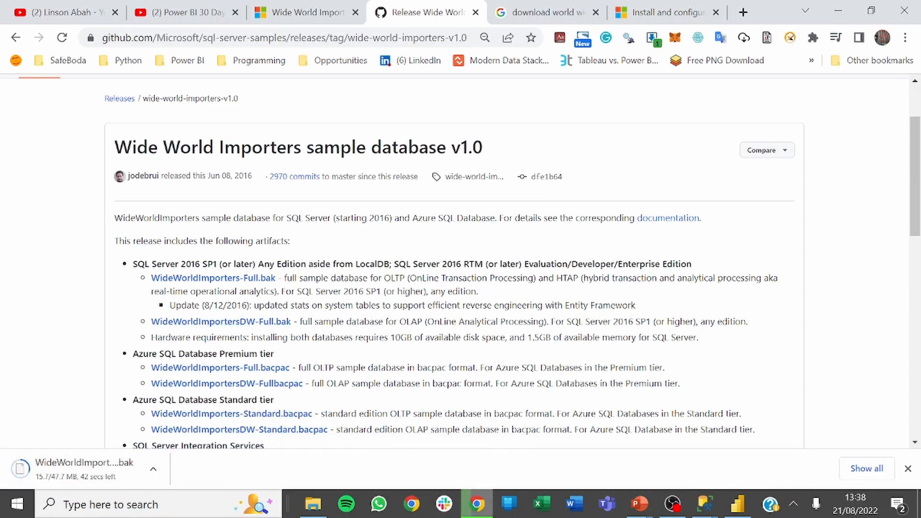
Read the Wide World Importers documentation article, from the company overview through the workflows to the terms of use
left_click(293, 13)
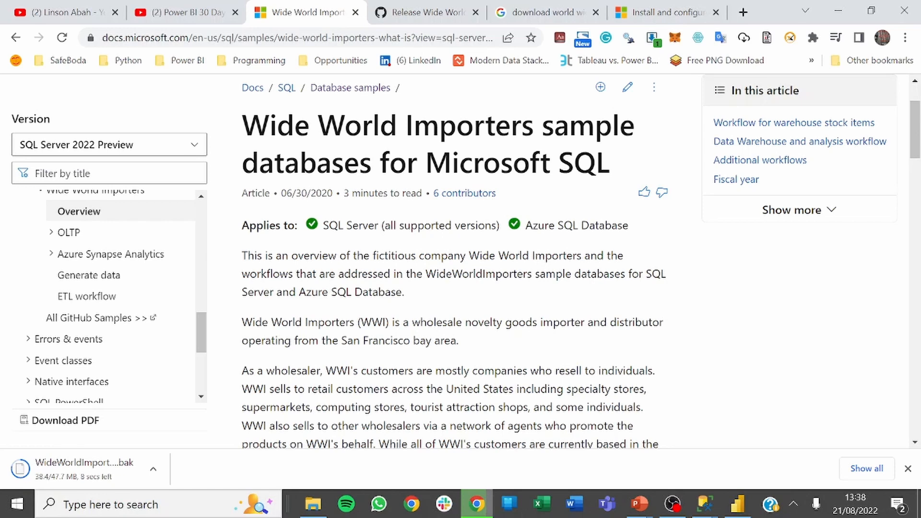
left_click_drag(247, 255, 466, 256)
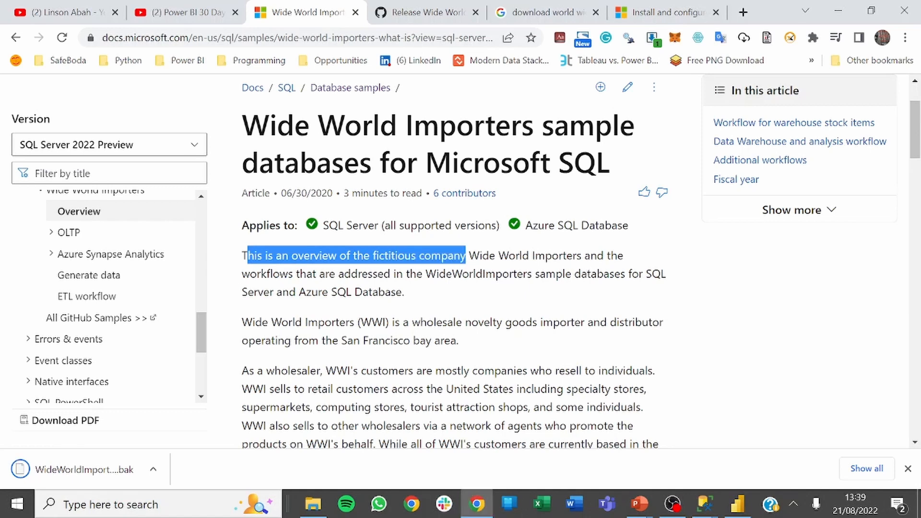
left_click_drag(257, 274, 296, 275)
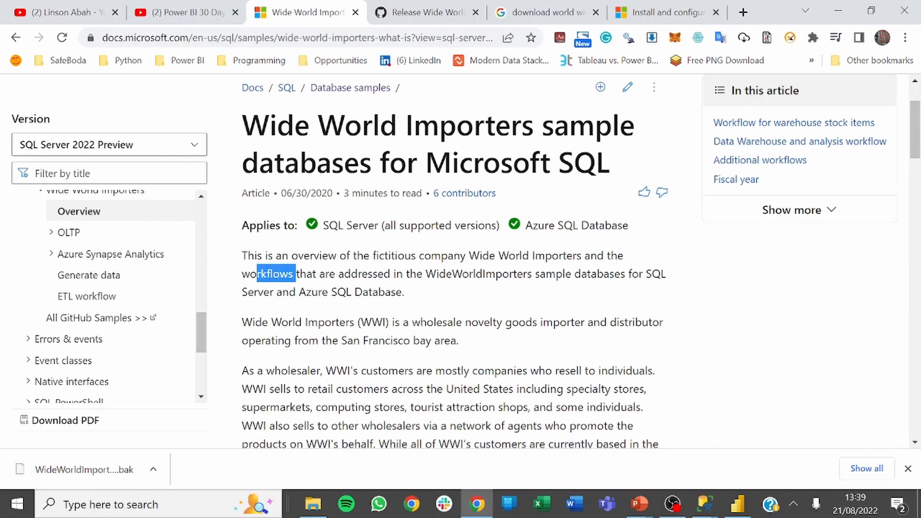
left_click(294, 288)
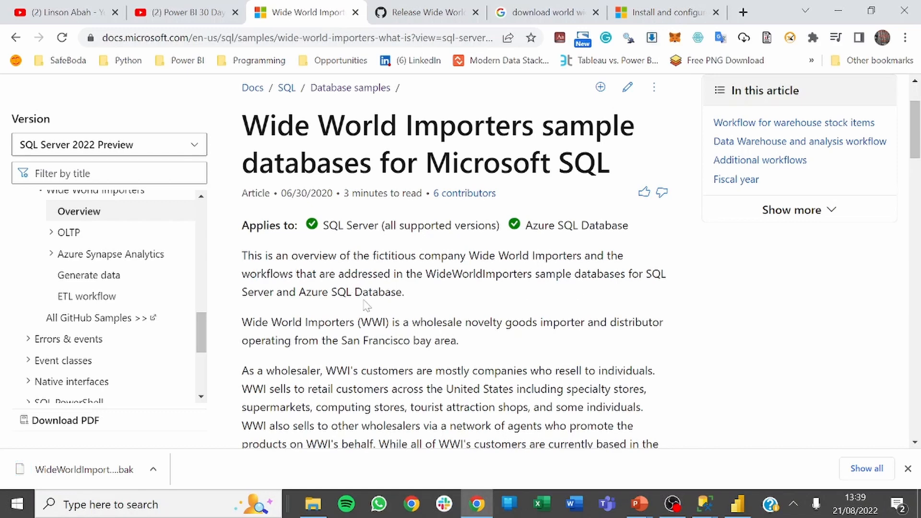
scroll(365, 305, "down", 10)
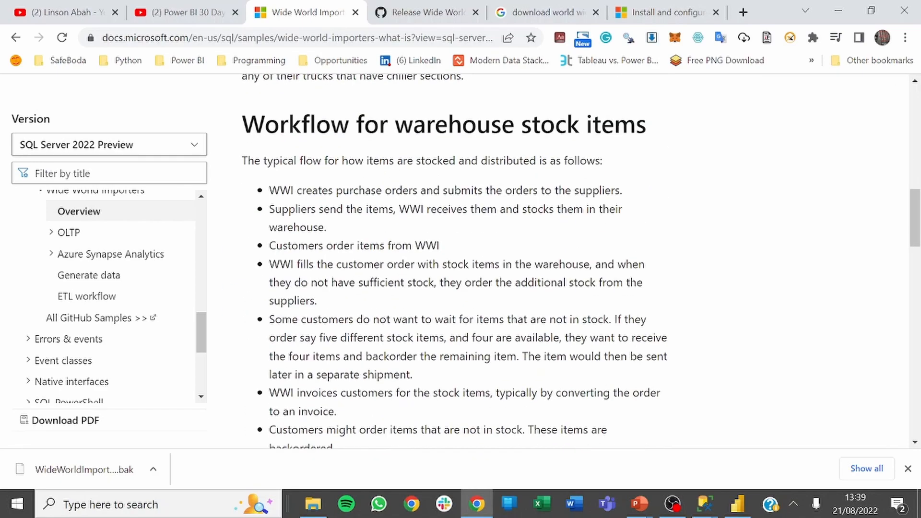
scroll(365, 332, "down", 13)
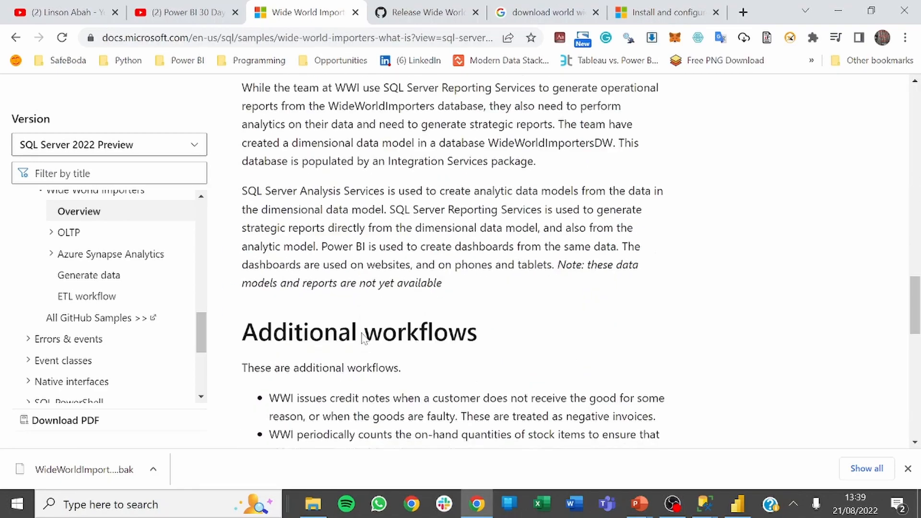
scroll(453, 262, "down", 11)
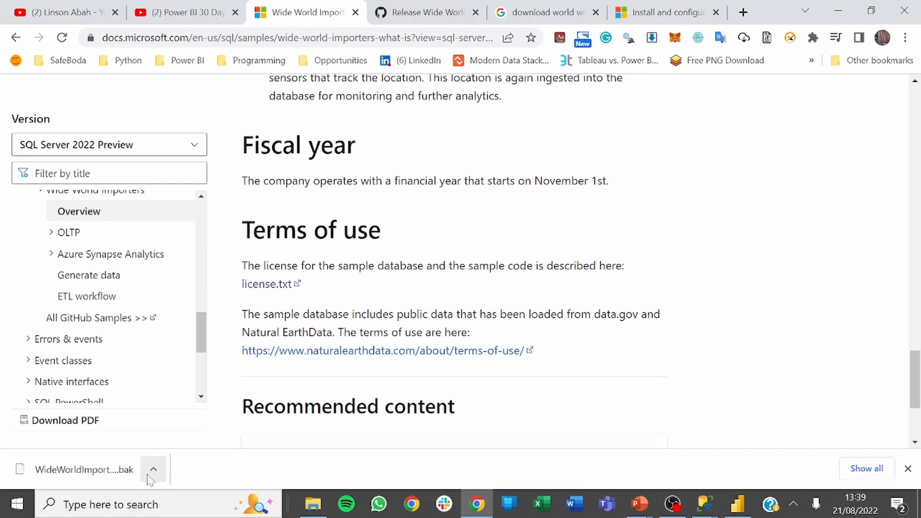
Bring up the pending Restore Database dialog of SQL Server Management Studio and cancel it
mouse_move(703, 503)
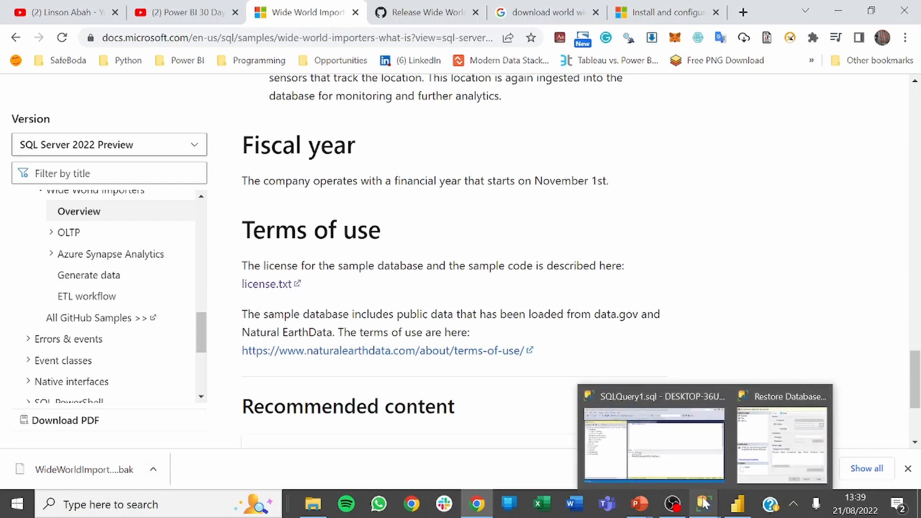
left_click(782, 434)
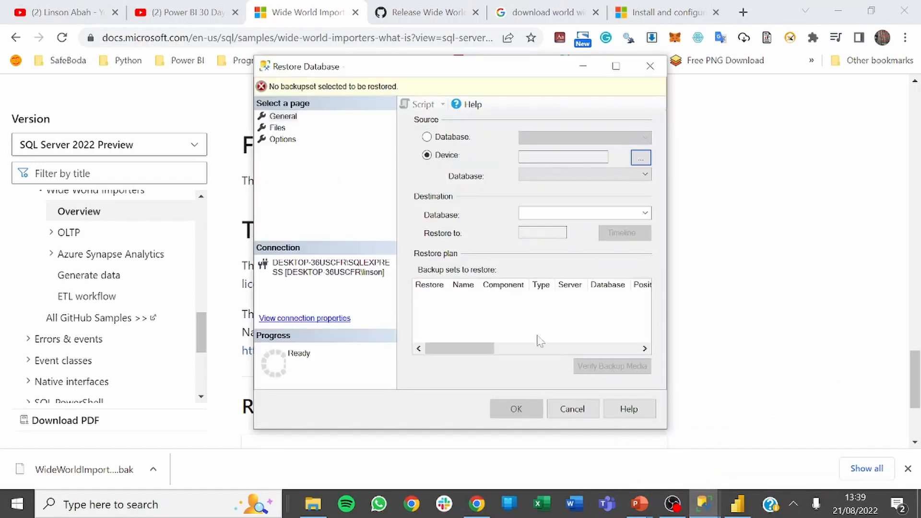
left_click(593, 409)
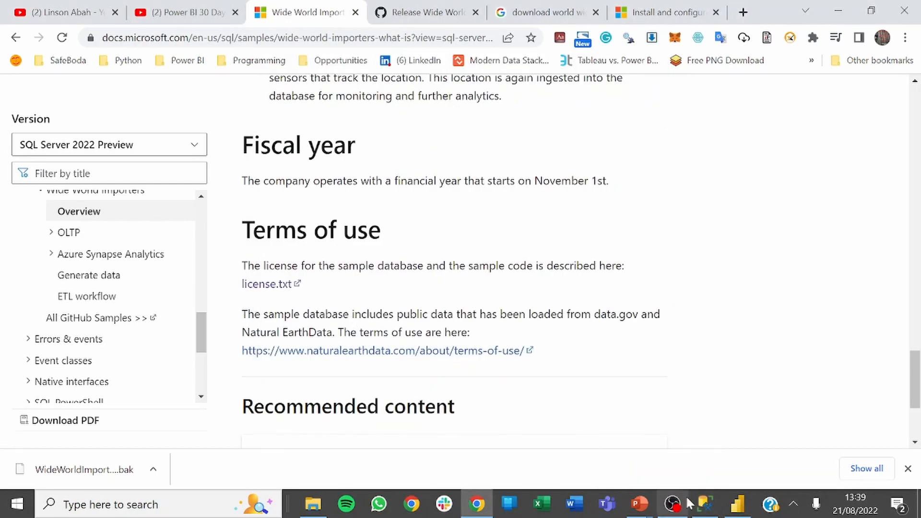
left_click(703, 503)
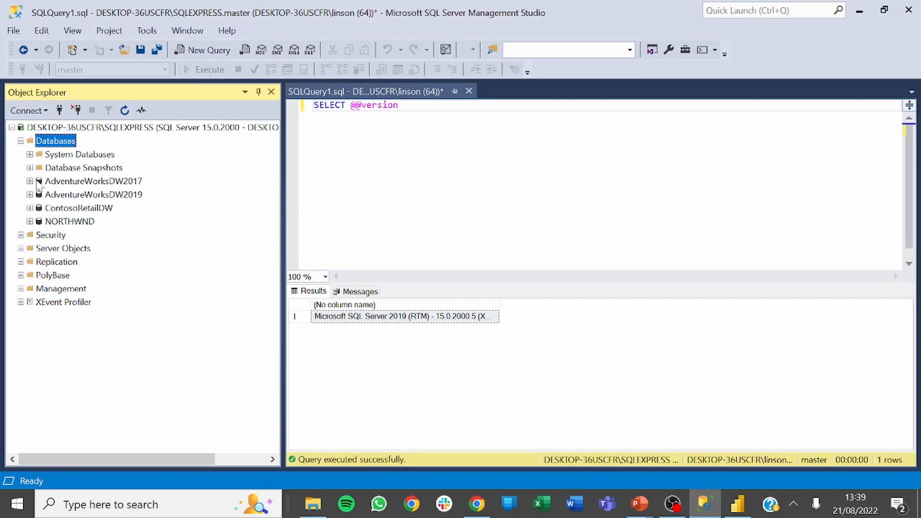
right_click(51, 143)
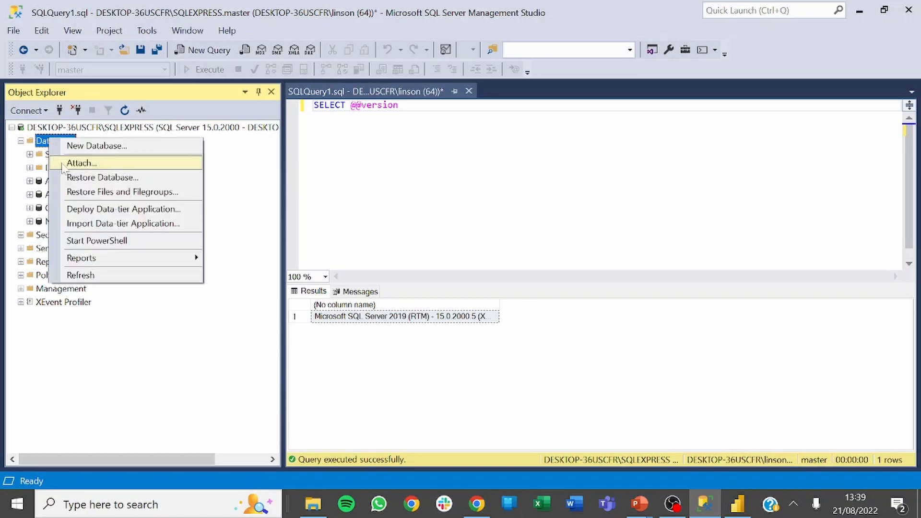
left_click(81, 178)
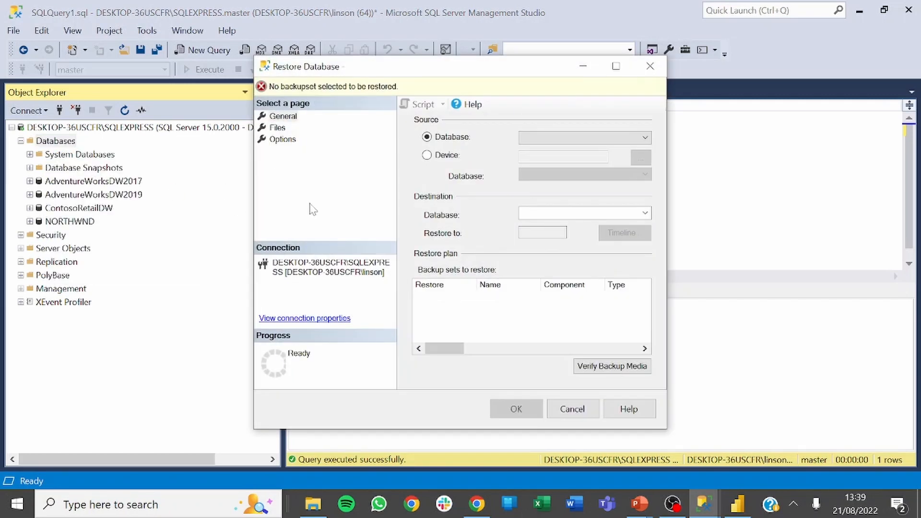
left_click(648, 68)
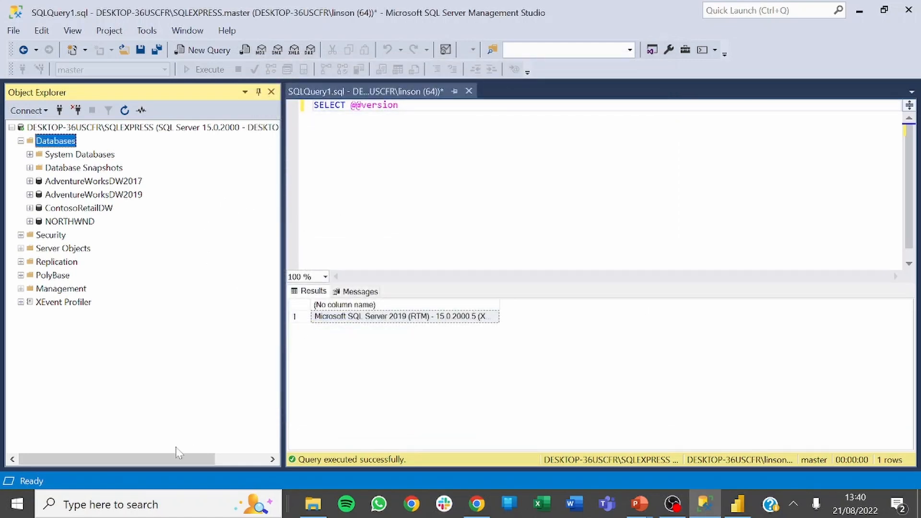
Search Windows for "azure" and launch Azure Data Studio
left_click(159, 505)
type("a")
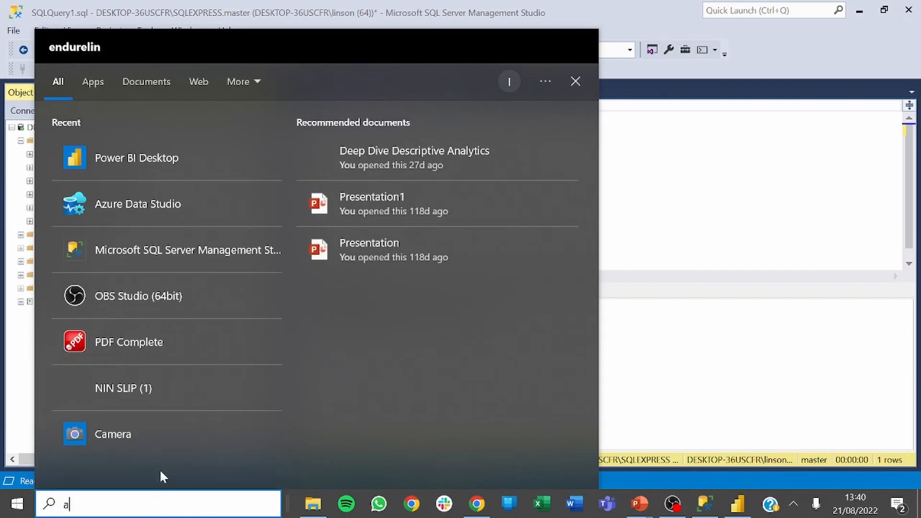
key("BackSpace")
type("az")
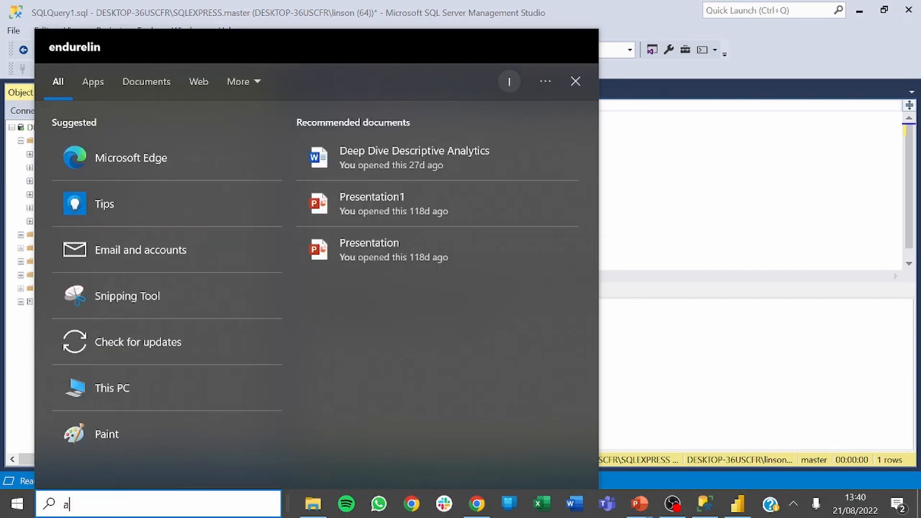
type("ure")
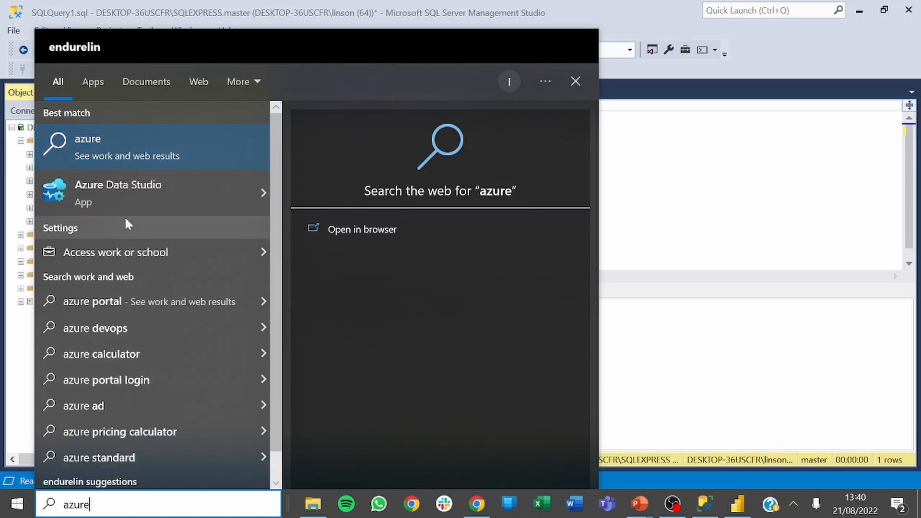
left_click(119, 193)
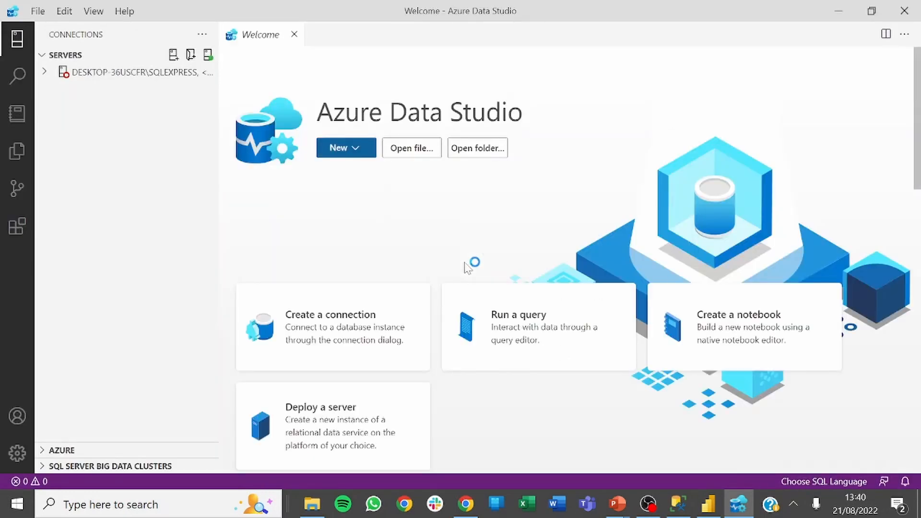
Connect to the saved SQLEXPRESS server, expand its Databases folder and compare the list with the one in SQL Server Management Studio
left_click(45, 73)
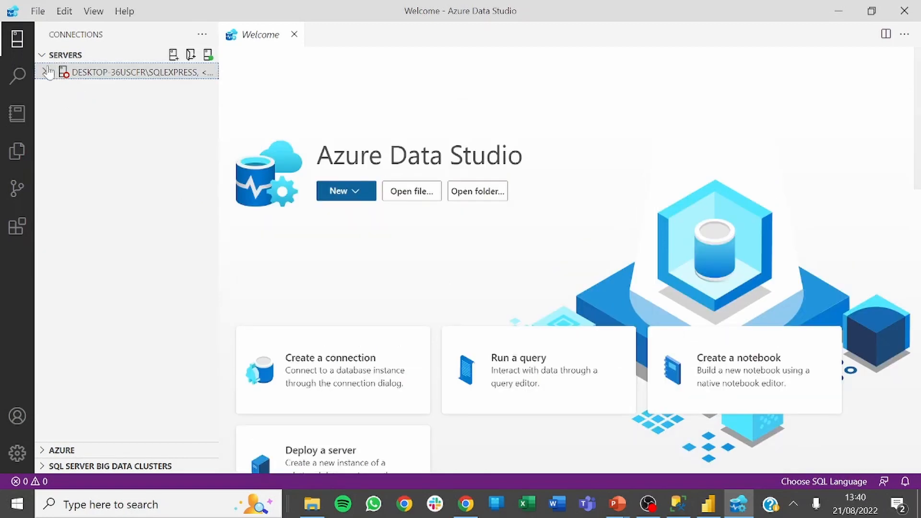
left_click(45, 73)
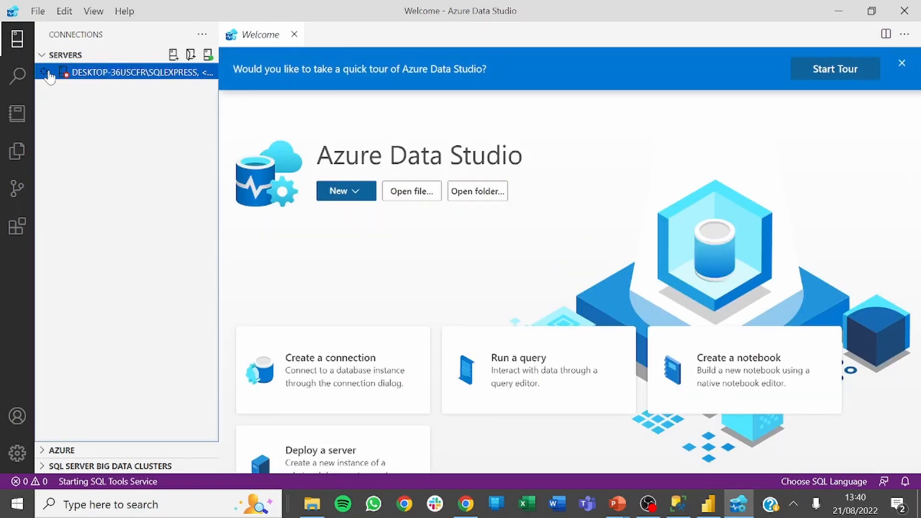
left_click(902, 63)
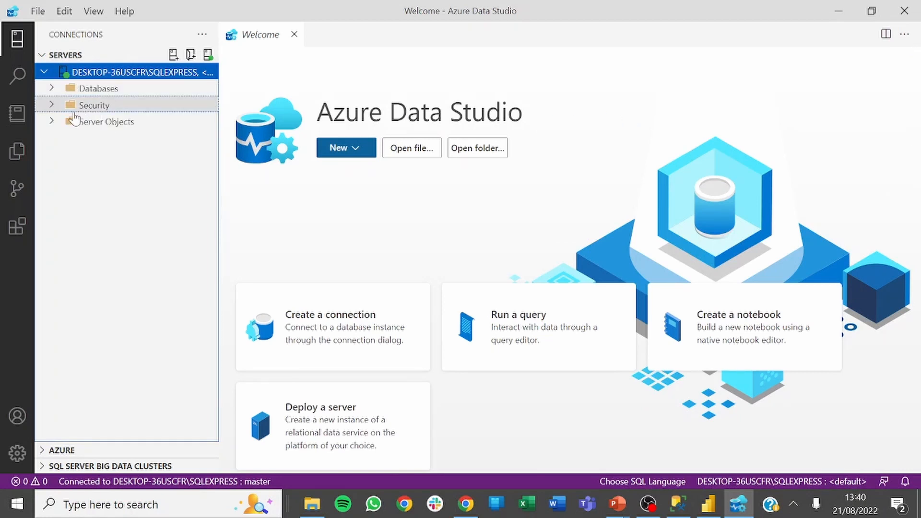
left_click(52, 90)
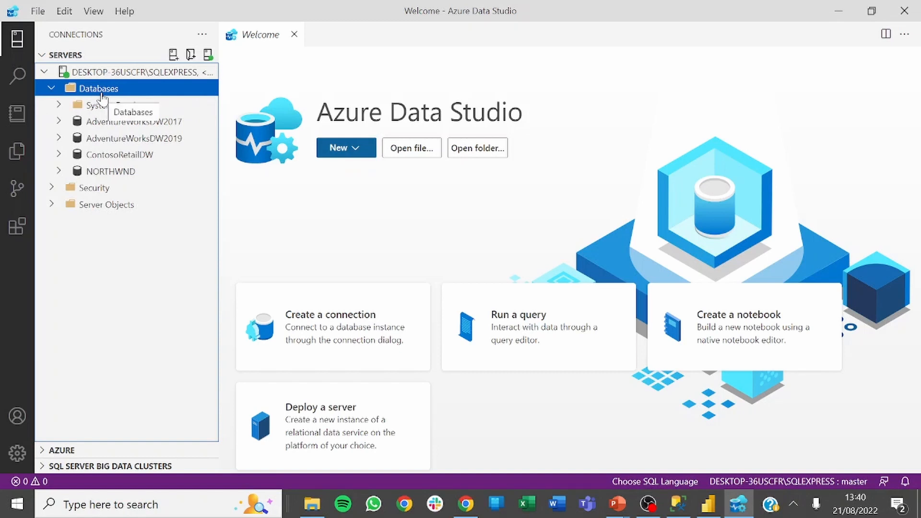
left_click(681, 508)
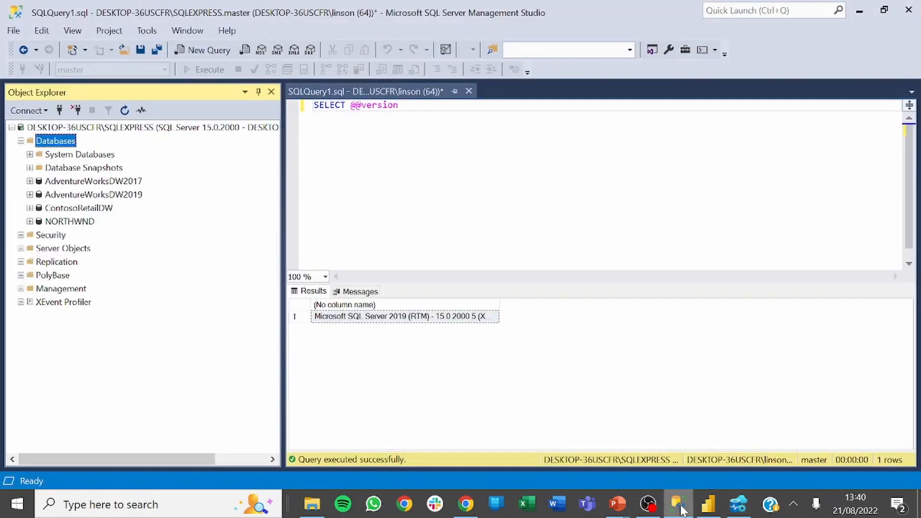
left_click(680, 508)
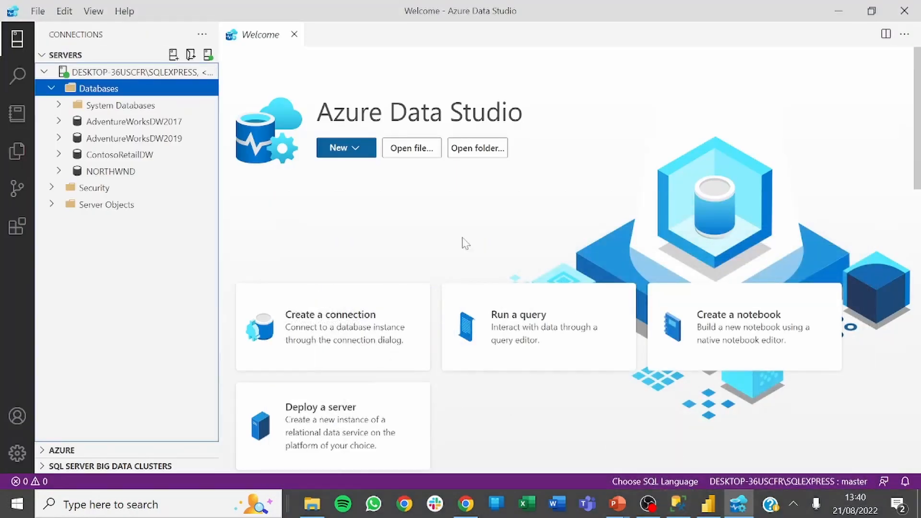
Start a database restore from the SQLEXPRESS server's management dashboard and set it to restore from a backup file
right_click(101, 72)
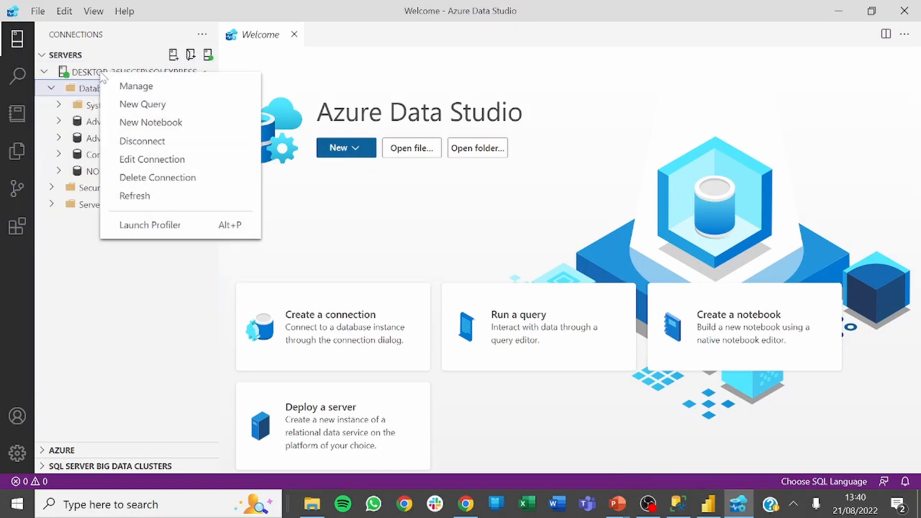
left_click(127, 90)
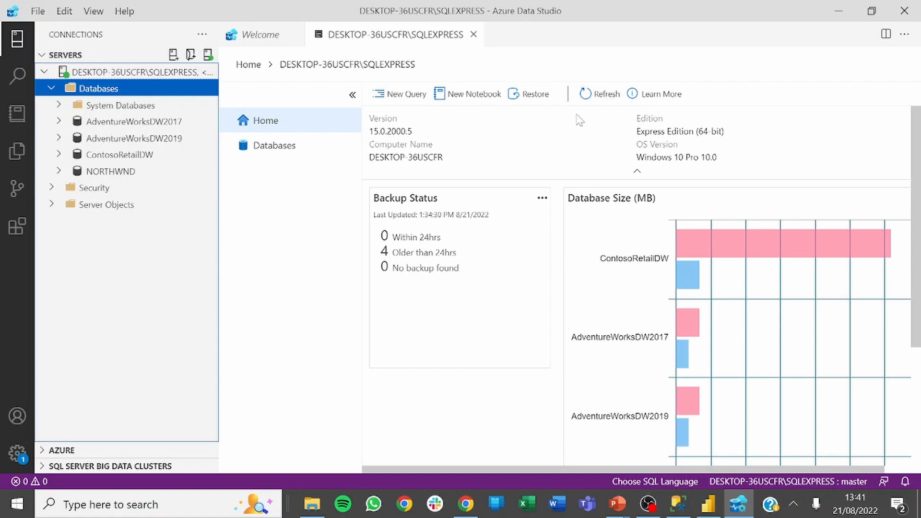
left_click(531, 96)
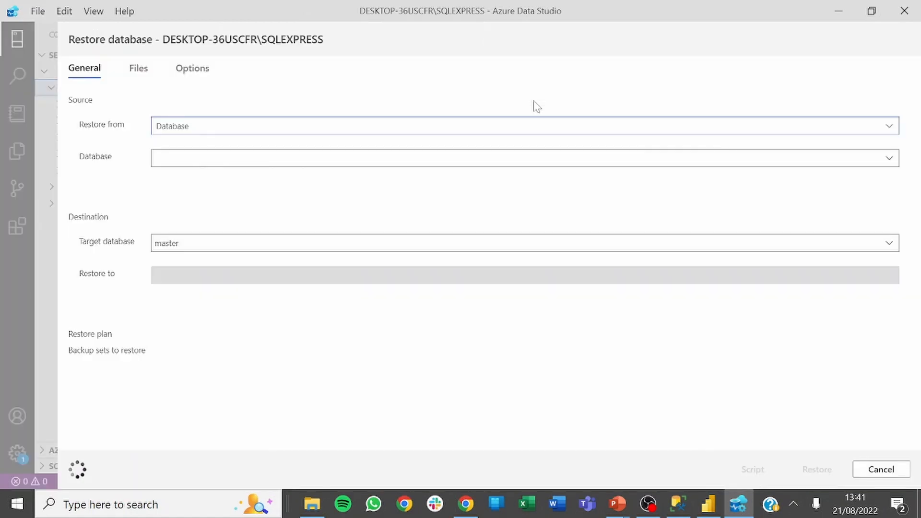
left_click(245, 130)
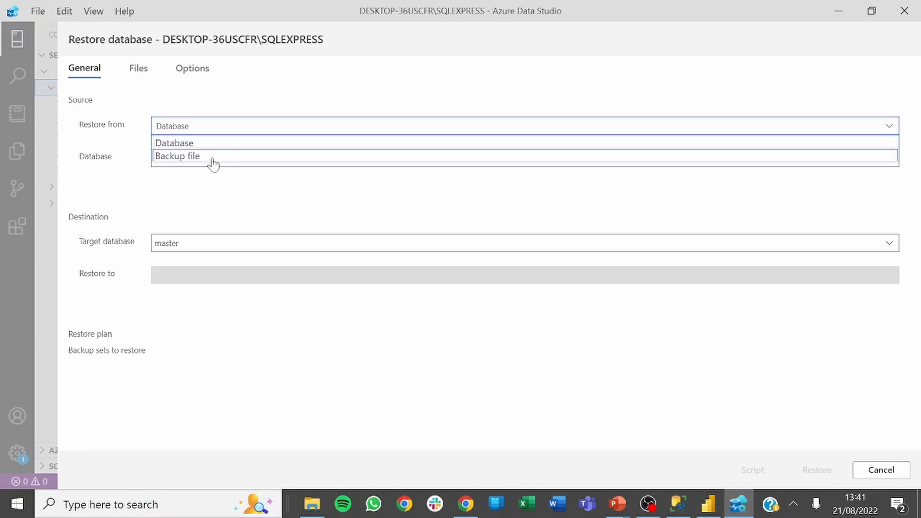
left_click(212, 159)
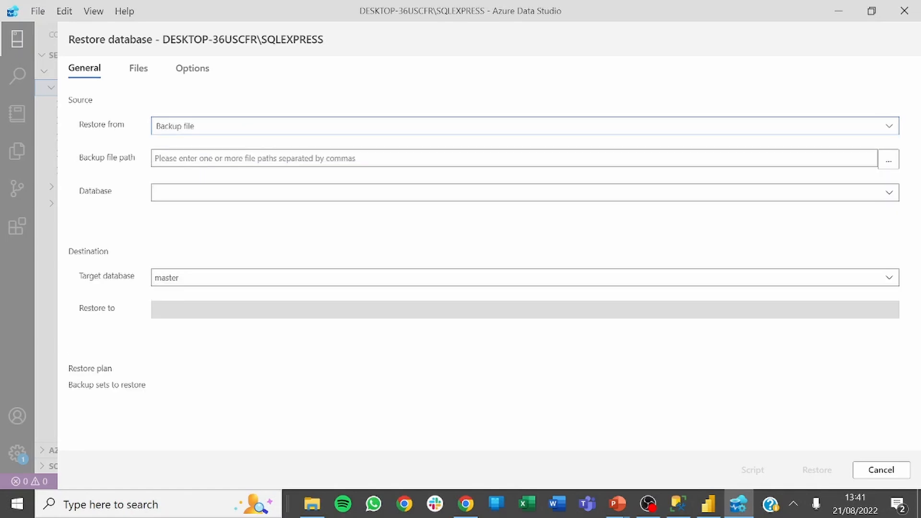
Browse for the backup file and examine the full path of the default SQL Server backup folder
left_click(889, 159)
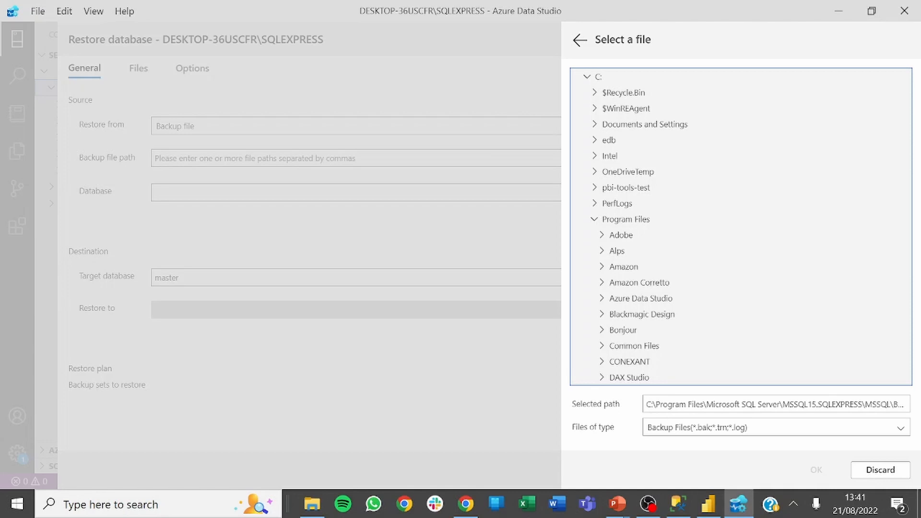
left_click(874, 405)
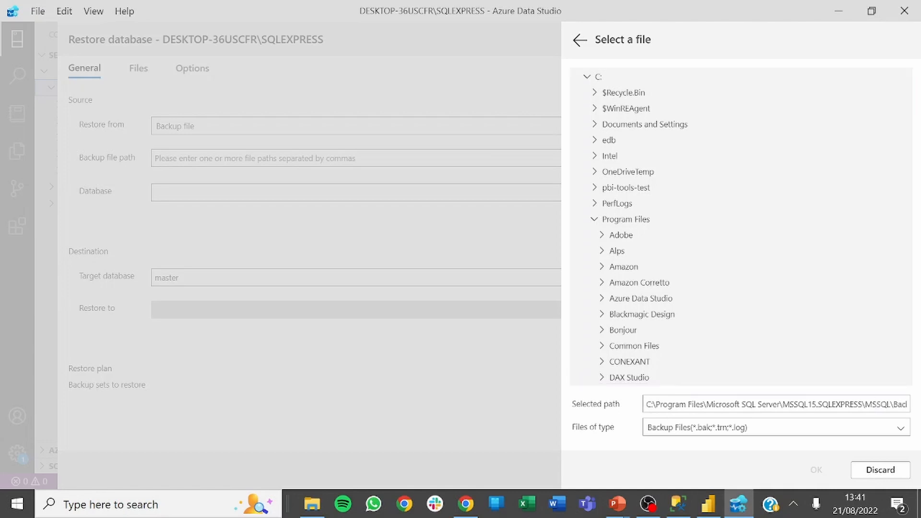
key("Right")
key("Right")
key("Right")
key("Right")
key("Right")
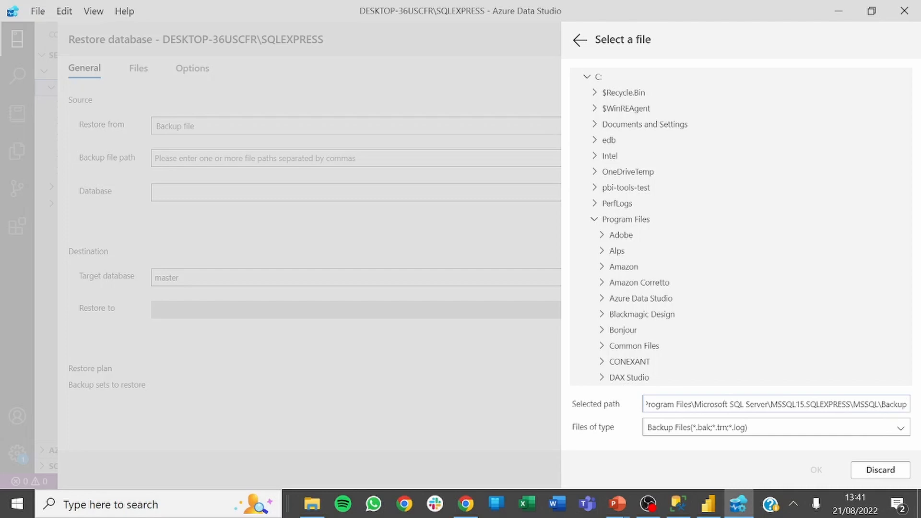
left_click_drag(694, 404, 771, 404)
left_click(796, 405)
Switch to File Explorer, refresh the Downloads folder and copy the WideWorldImportersDW-Full.bak file
left_click(311, 504)
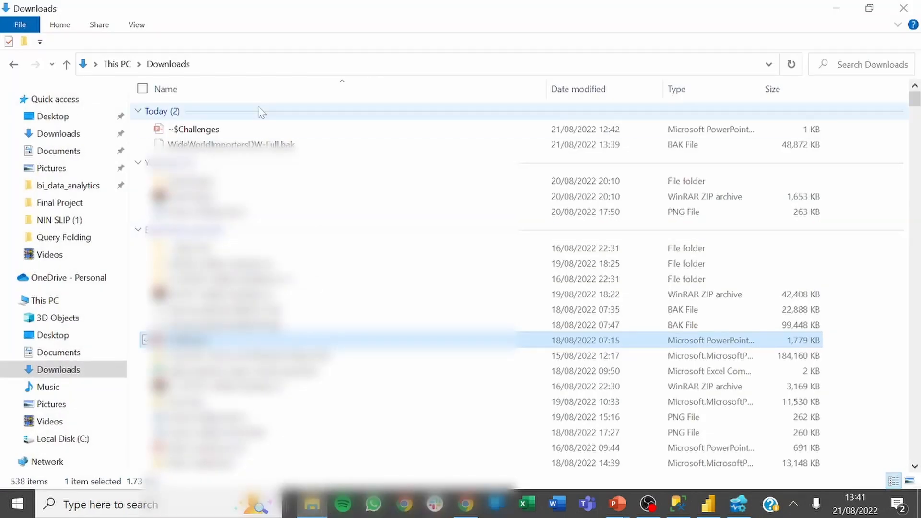
left_click(789, 64)
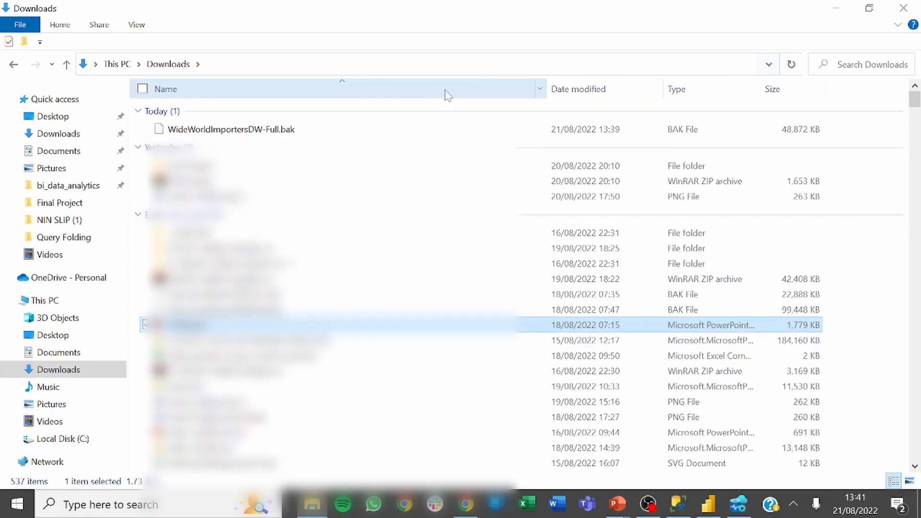
left_click(228, 132)
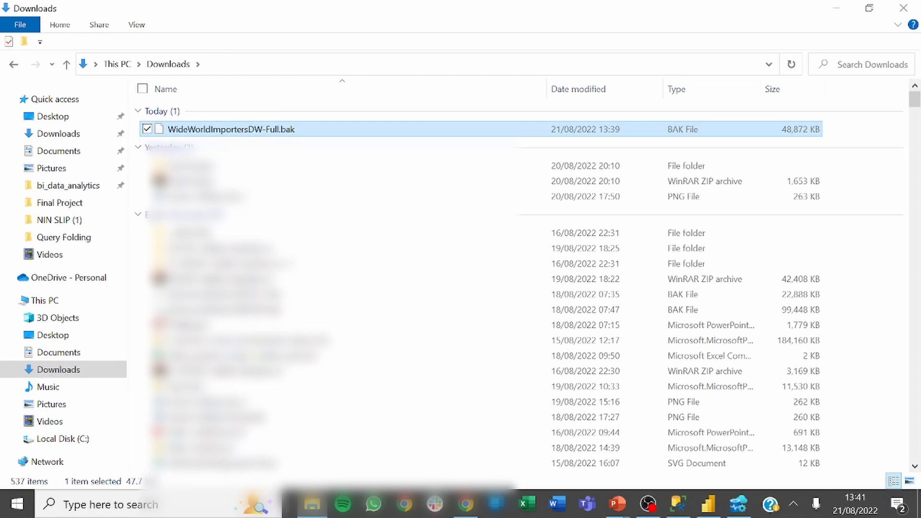
Paste the copied backup file into C:\Program Files\Microsoft SQL Server\MSSQL15.SQLEXPRESS\MSSQL\Backup
left_click(68, 440)
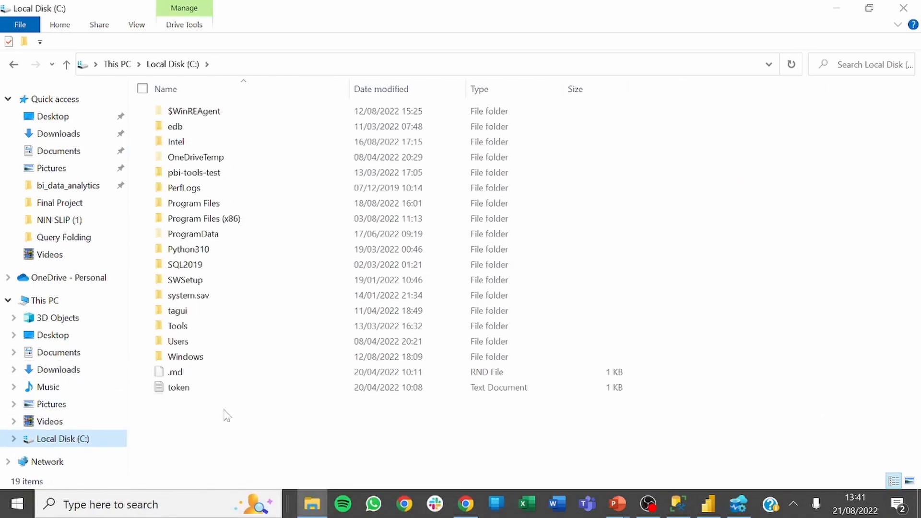
double_click(189, 204)
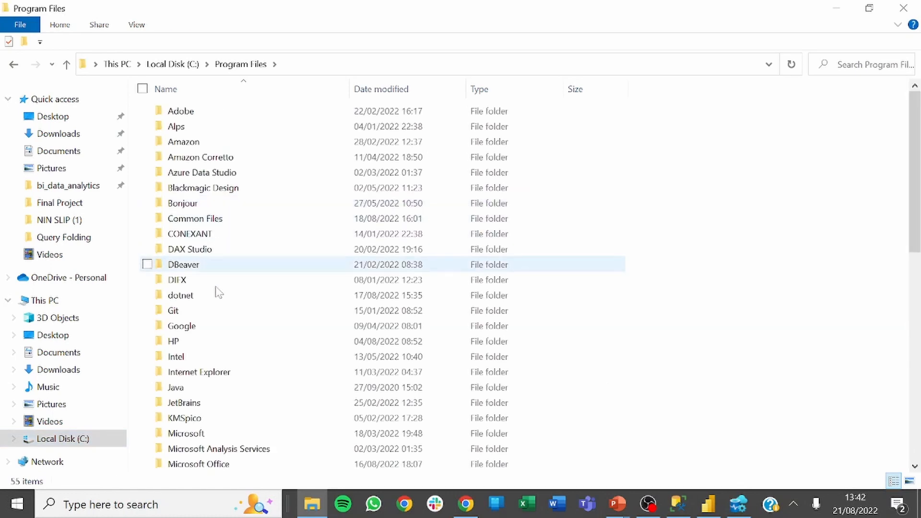
left_click(208, 405)
scroll(228, 450, "down", 1)
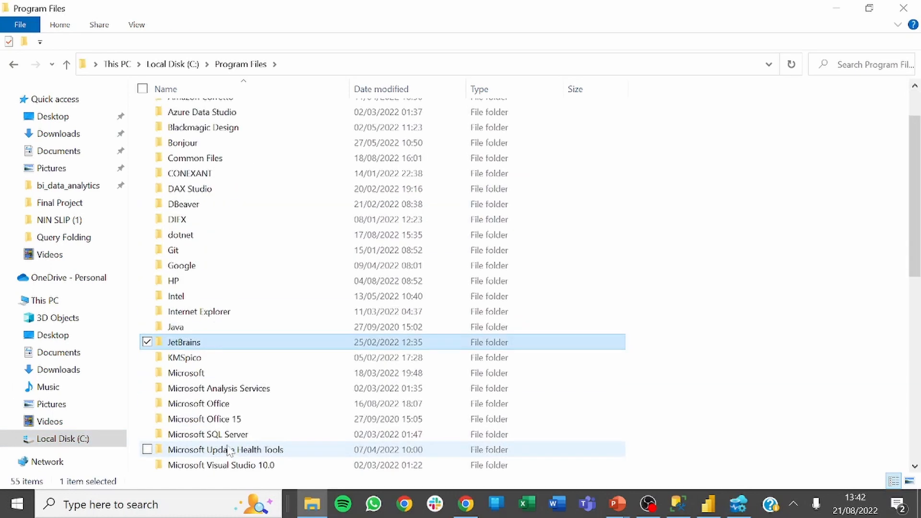
double_click(235, 435)
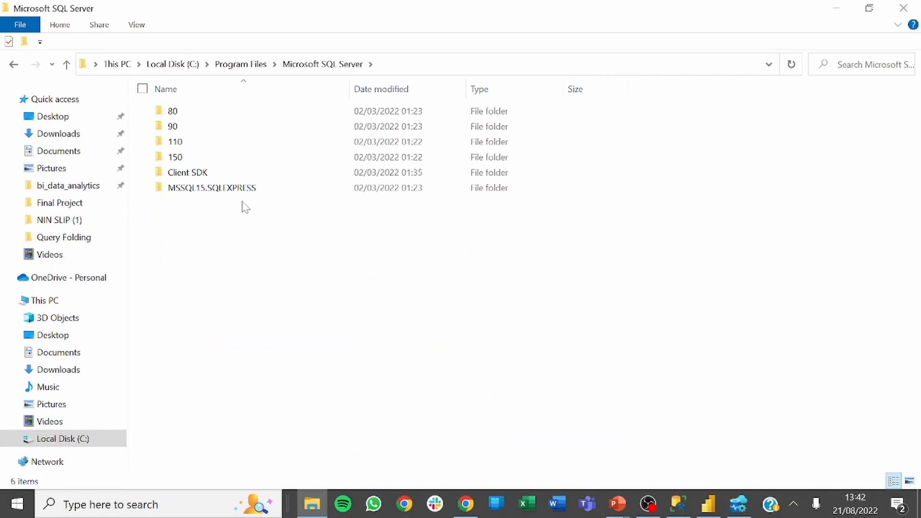
double_click(207, 187)
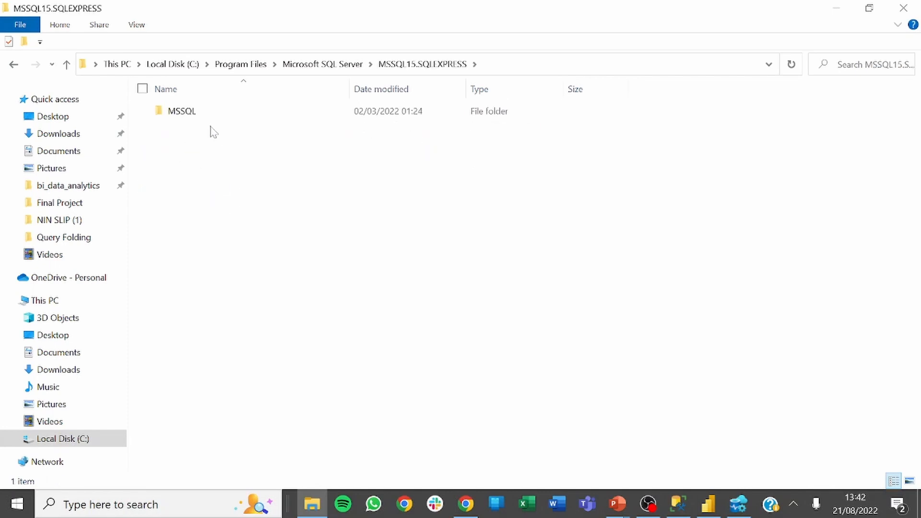
double_click(209, 113)
double_click(204, 113)
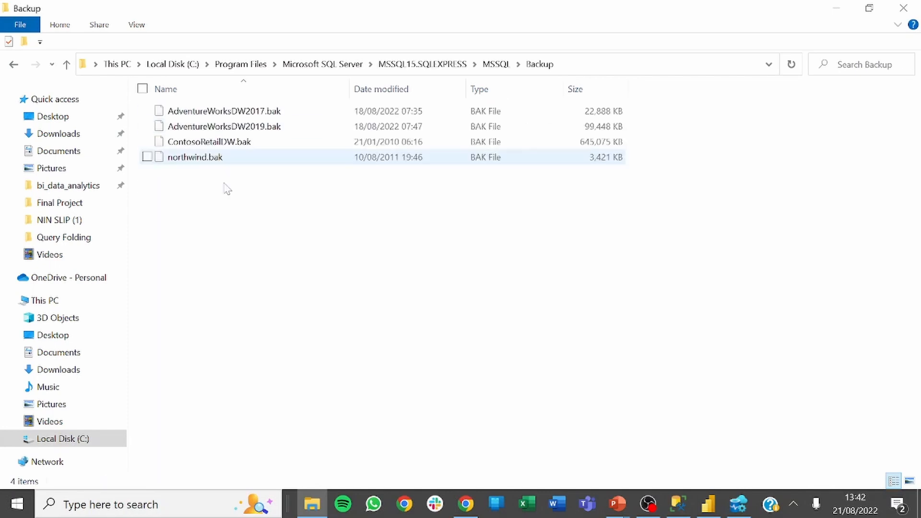
key("ctrl+v")
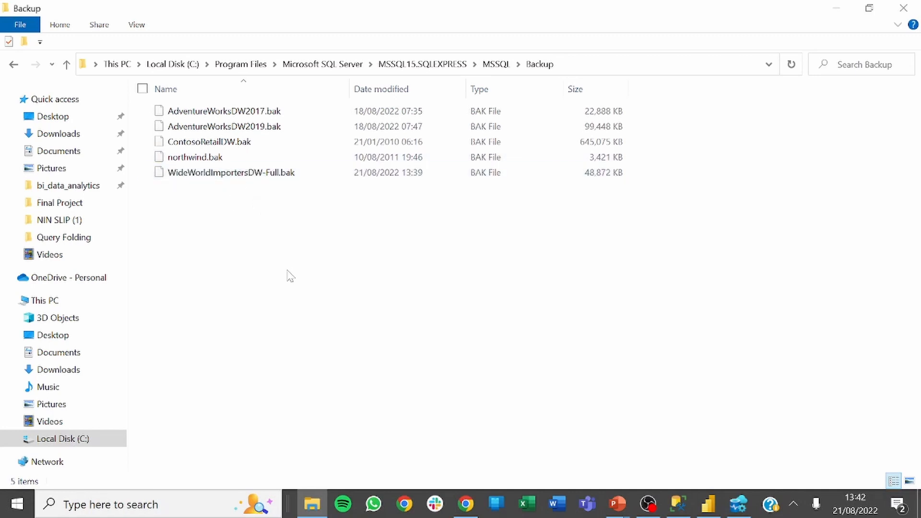
Rename the pasted WideWorldImportersDW-Full.bak file in the Backup folder as WideWorldImportersDW.bak
left_click(230, 174)
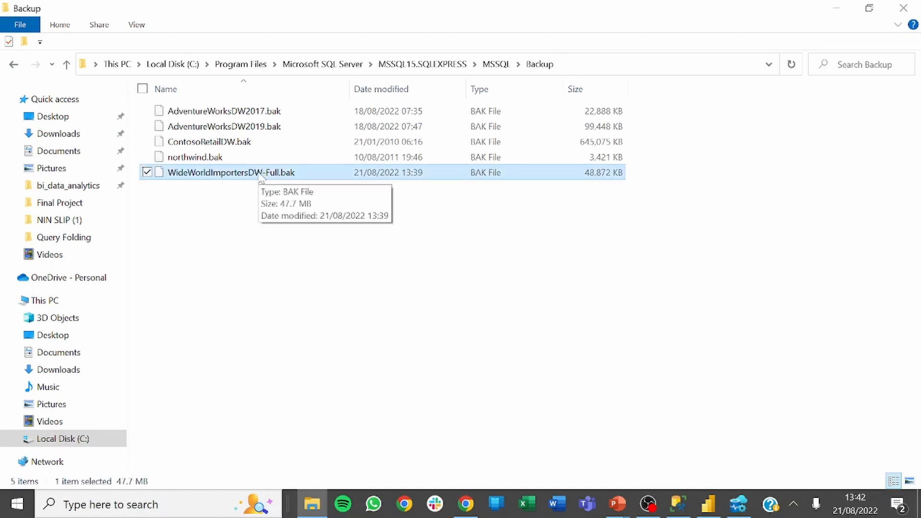
left_click(259, 176)
key("Right")
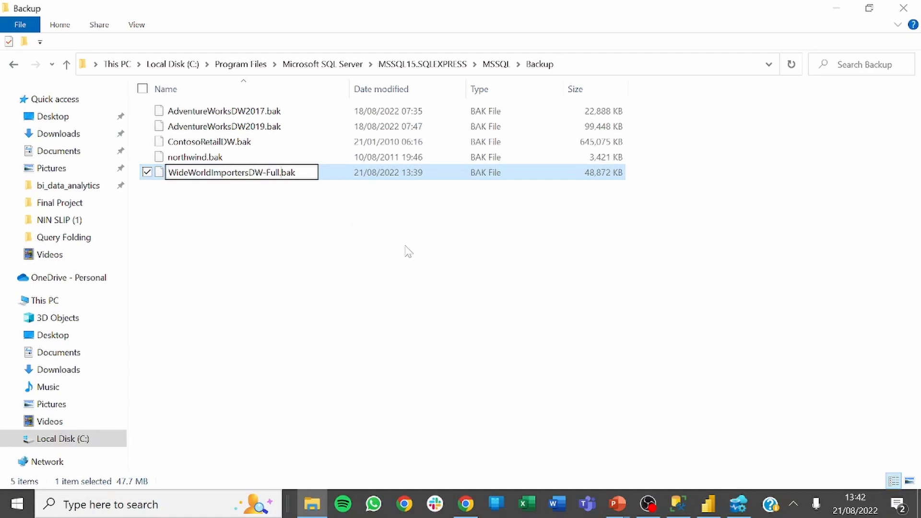
key("BackSpace")
key("BackSpace")
key("BackSpace")
key("BackSpace")
key("BackSpace")
key("BackSpace")
type("W")
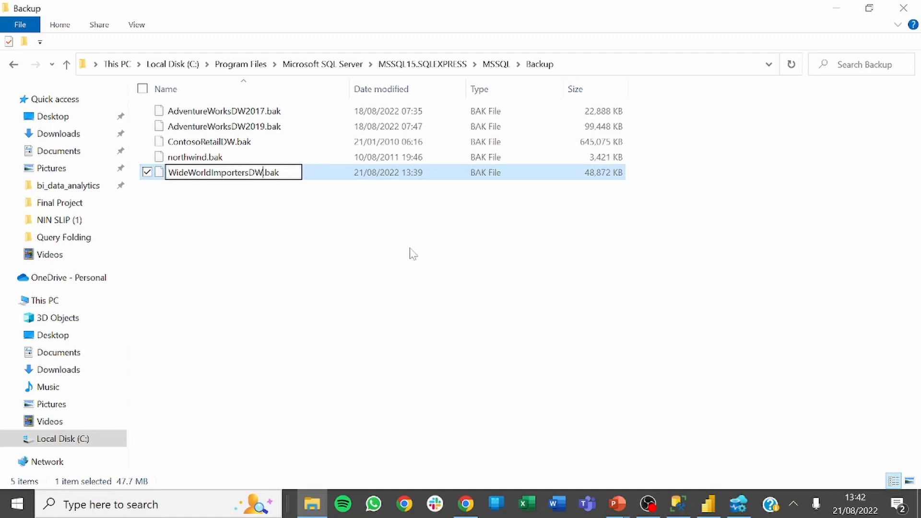
key("Return")
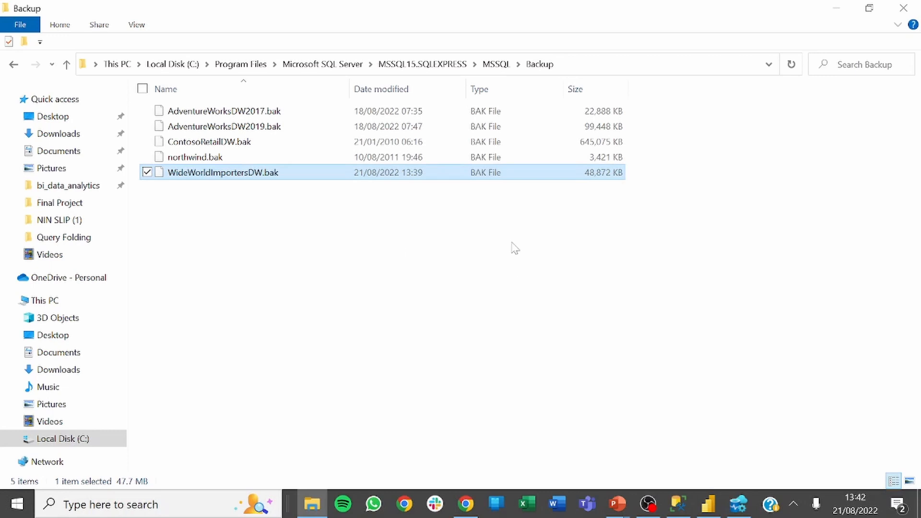
left_click(458, 274)
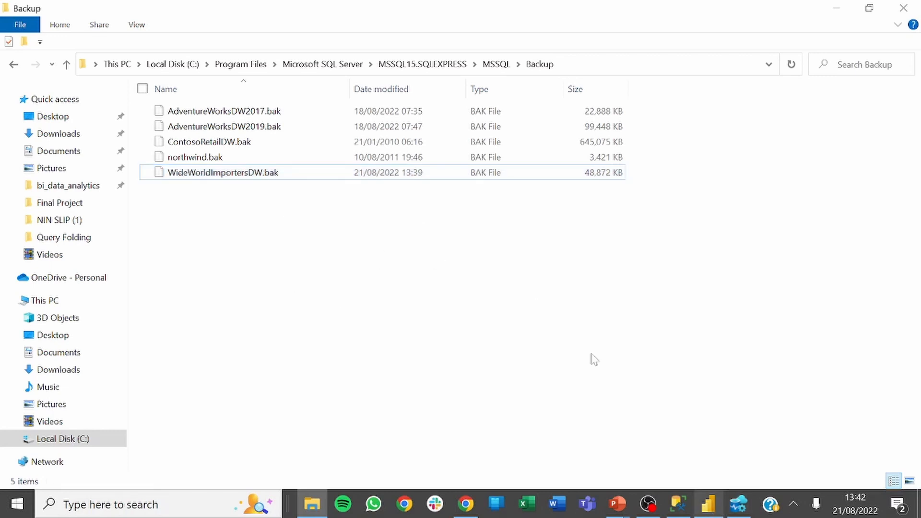
Copy the full file name of WideWorldImportersDW.bak, including its extension
left_click(240, 176)
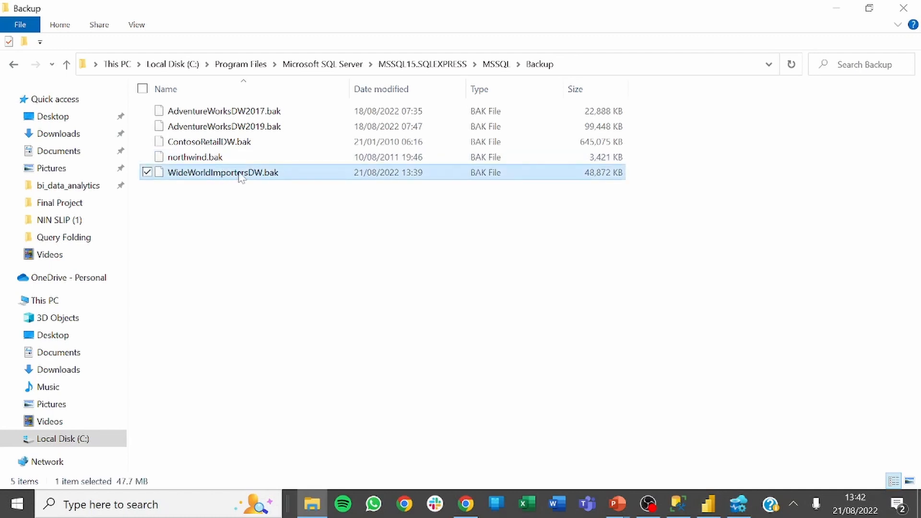
left_click(269, 175)
left_click(280, 172)
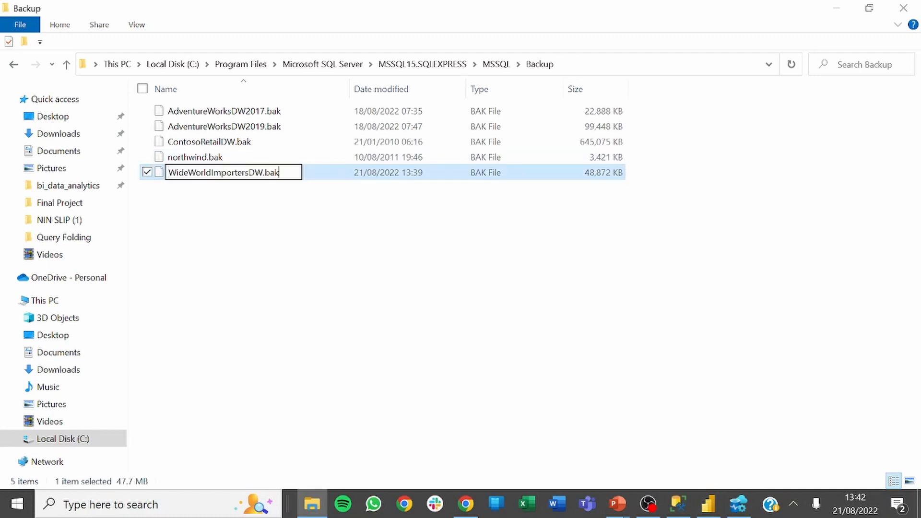
key("ctrl+a")
key("ctrl+c")
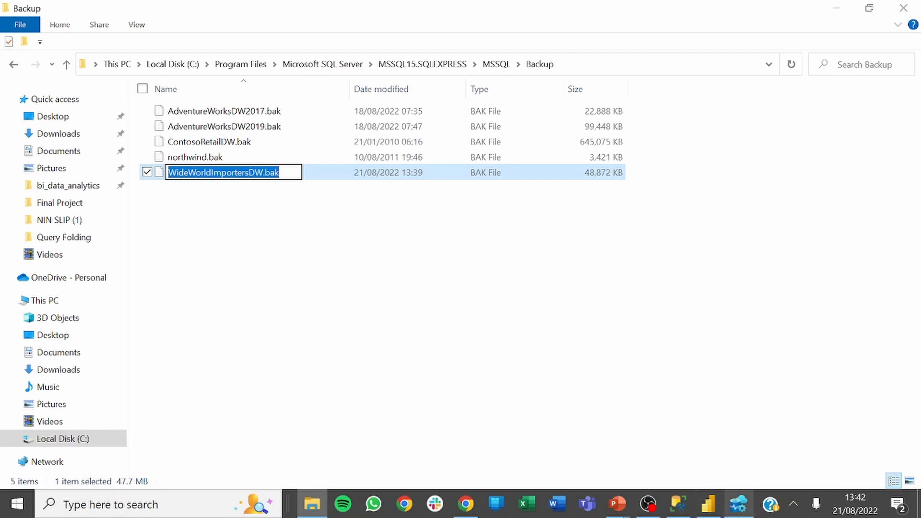
Switch to Azure Data Studio and extend the selected backup folder path with \WideWorldImportersDW.bak
left_click(739, 504)
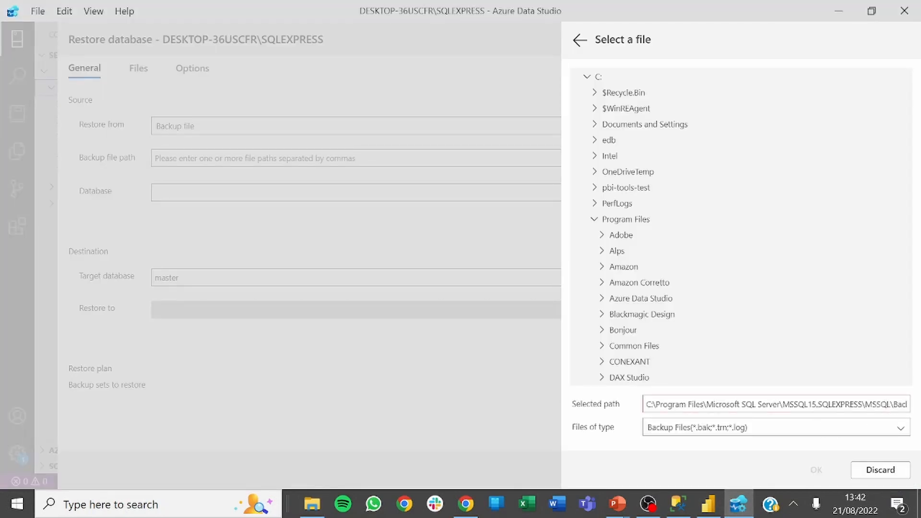
key("Right")
key("Right")
key("Right")
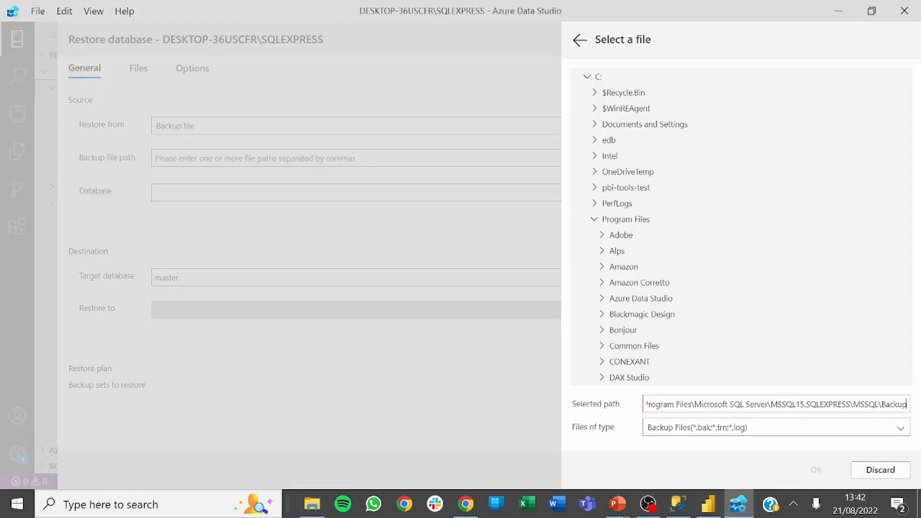
type("\\")
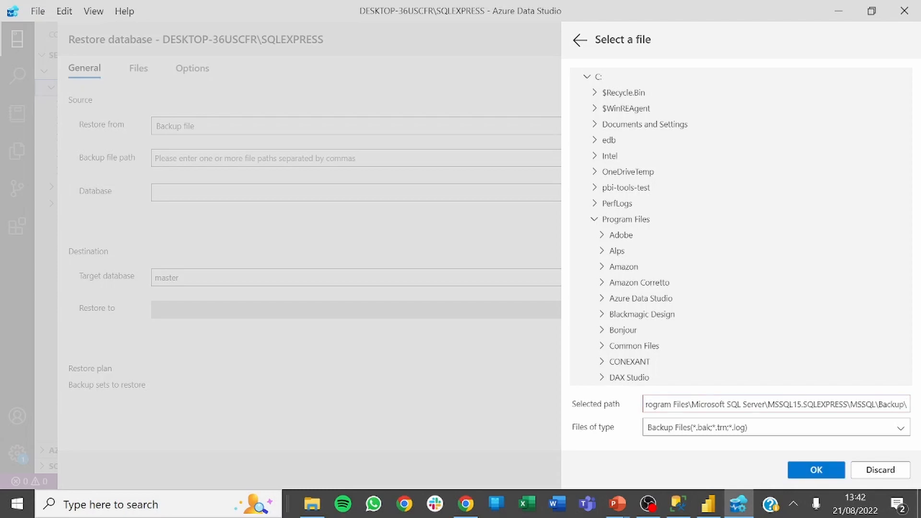
key("ctrl+v")
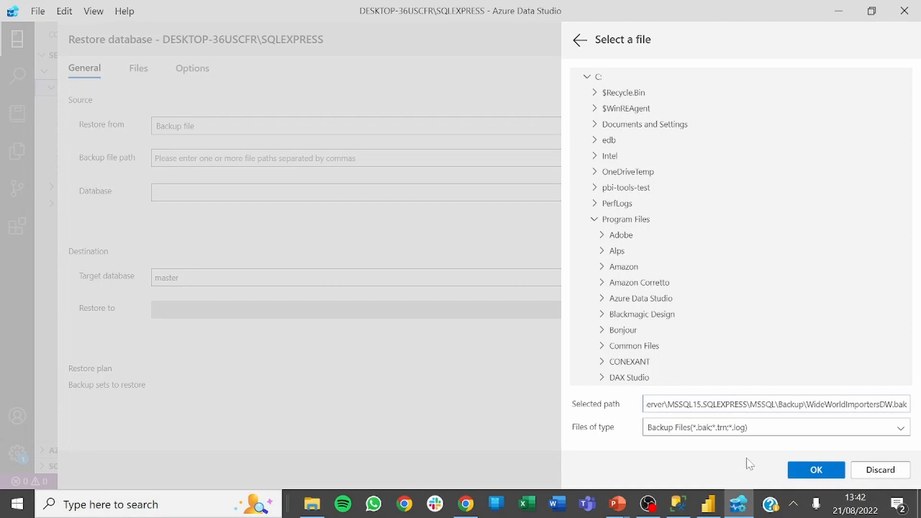
Switch to SQL Server Management Studio and start a database restore with Device as the source
left_click(678, 504)
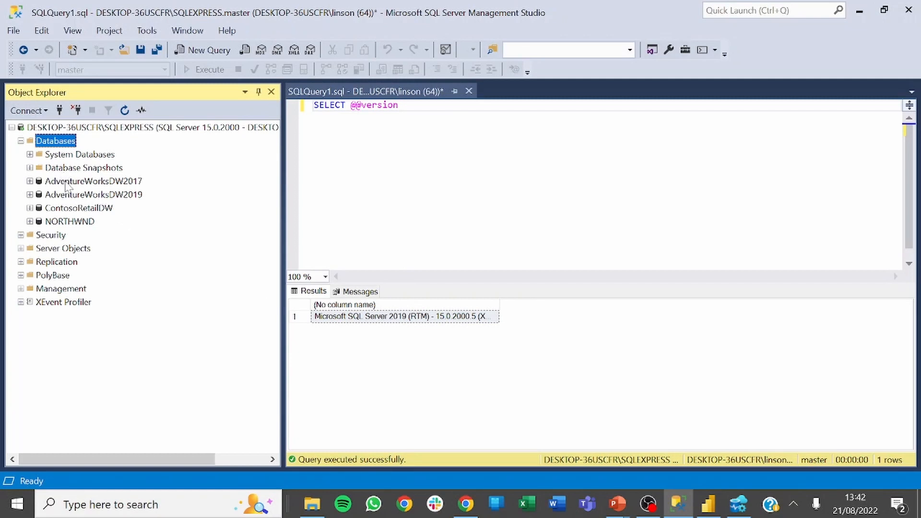
right_click(55, 144)
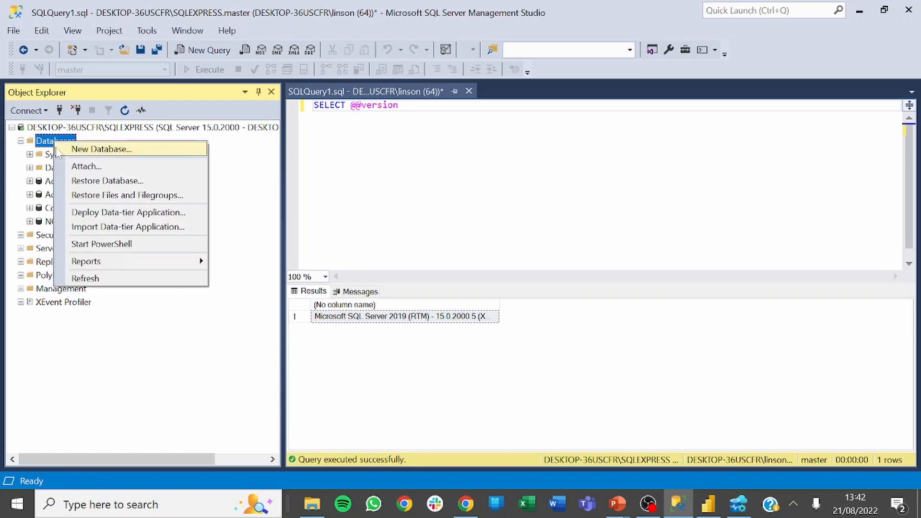
left_click(83, 185)
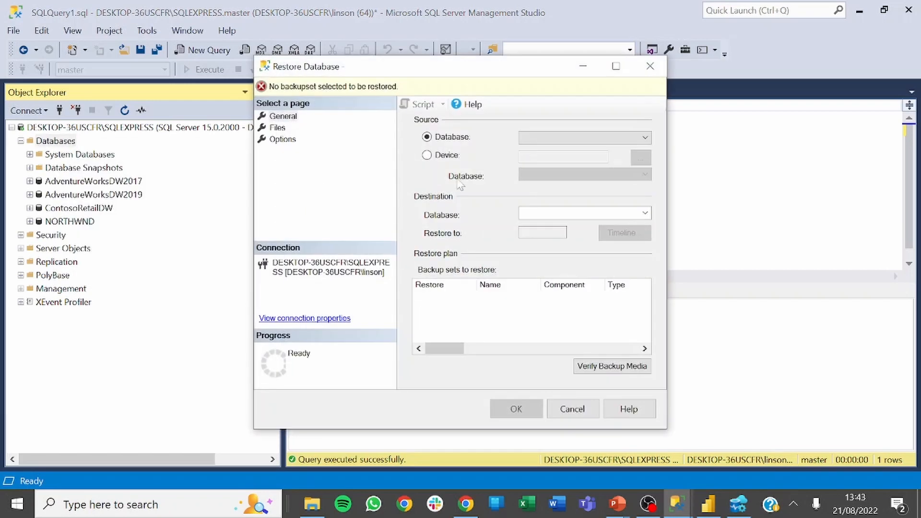
left_click(454, 156)
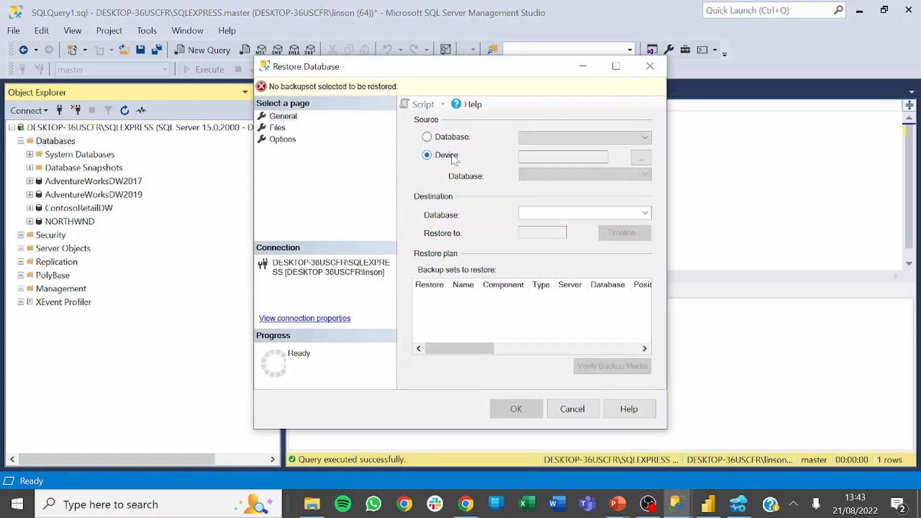
Set the backup media type to File and pick WideWorldImportersDW.bak as the backup file to add
left_click(641, 158)
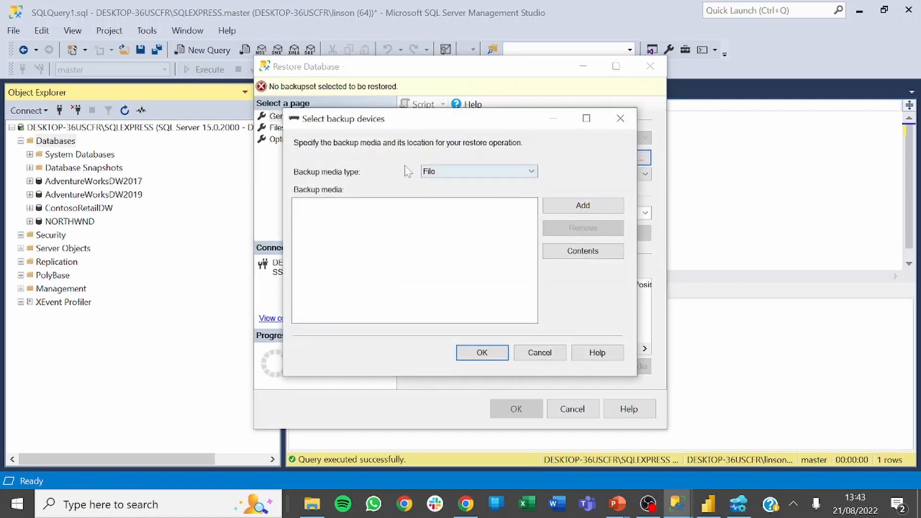
left_click(511, 173)
left_click(468, 184)
left_click(583, 205)
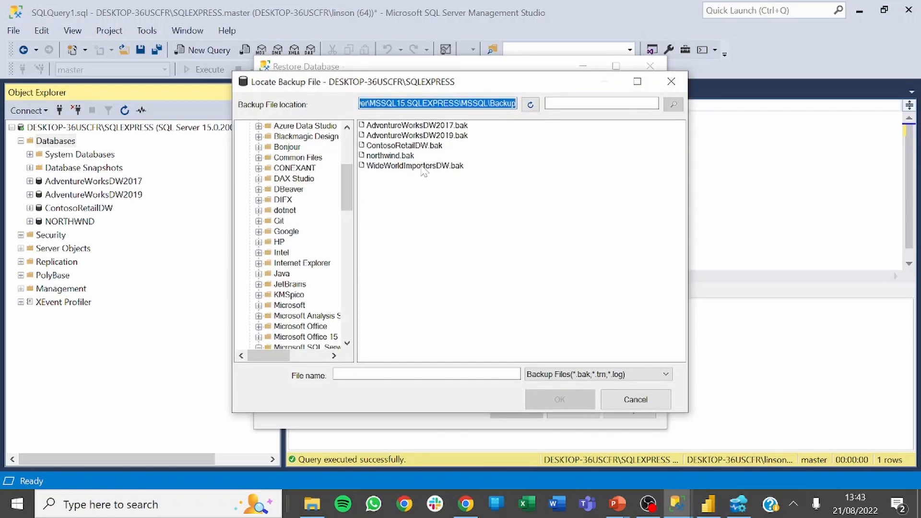
left_click(401, 167)
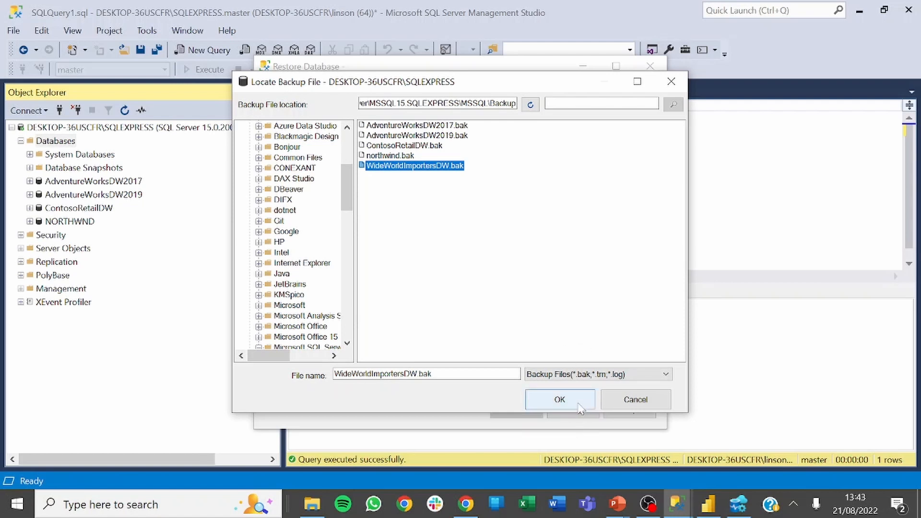
Switch back to Azure Data Studio, accept the WideWorldImportersDW.bak path and run the restore to the WideWorldImportersDW target database
left_click(739, 504)
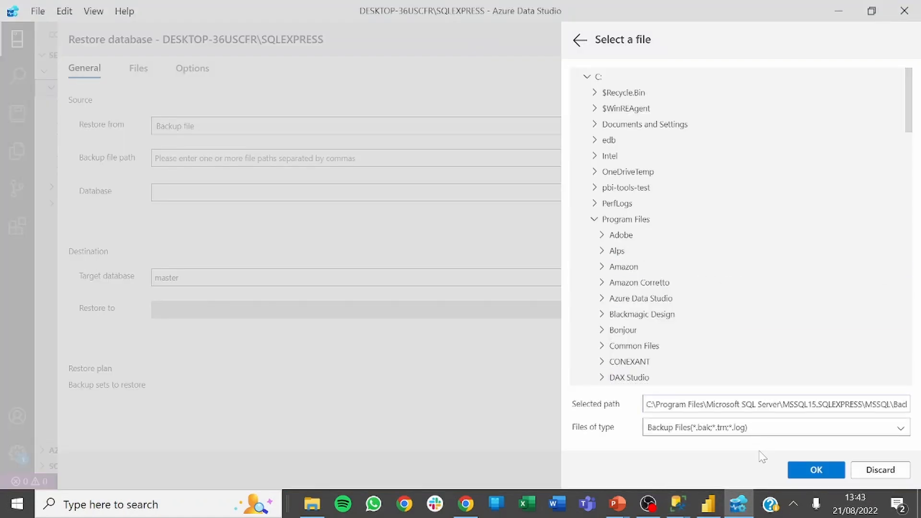
left_click(816, 470)
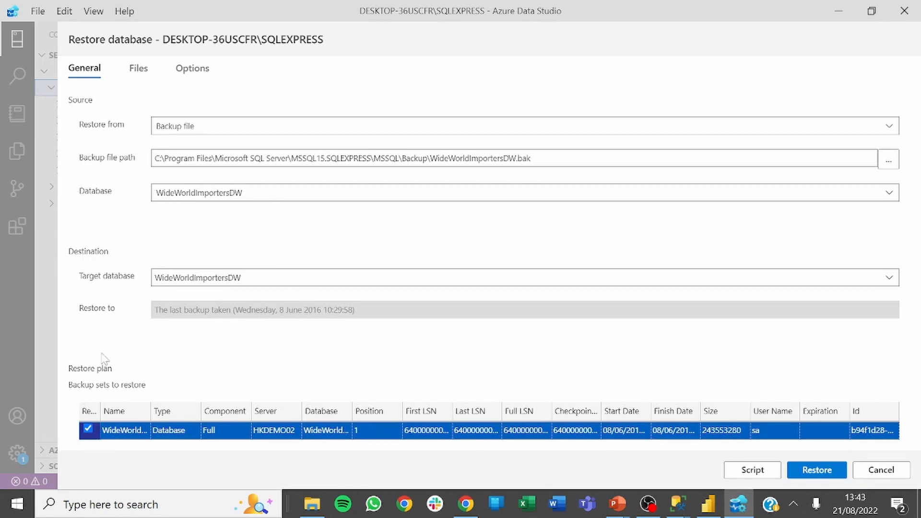
left_click(816, 471)
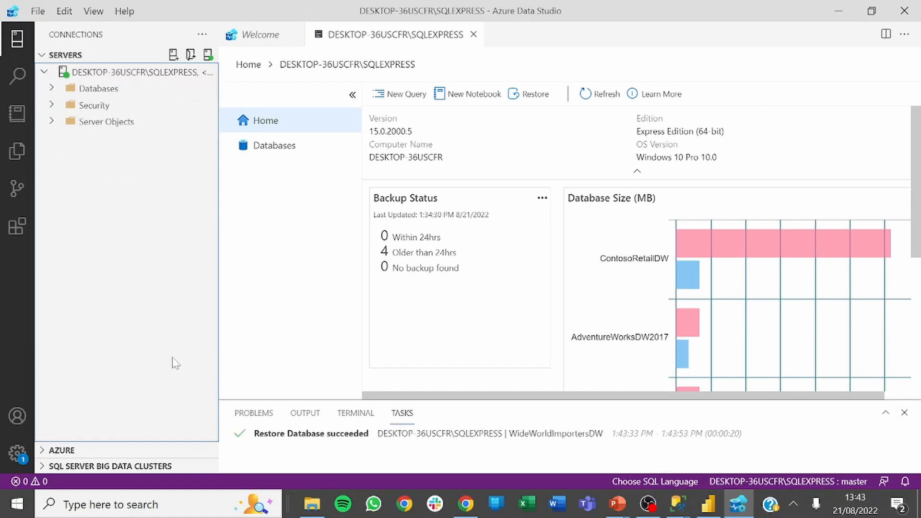
Expand the server's Databases folder and examine the tables of the restored WideWorldImportersDW database
left_click(238, 437)
left_click(51, 88)
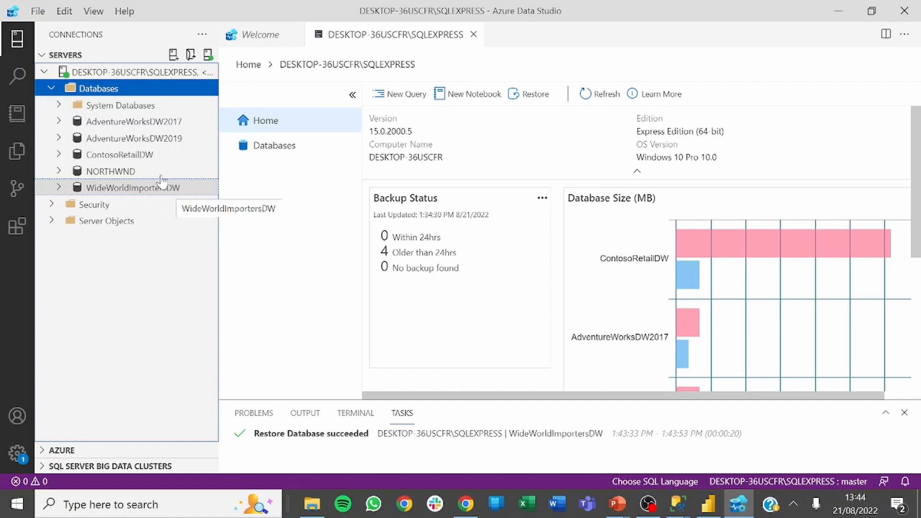
left_click(59, 188)
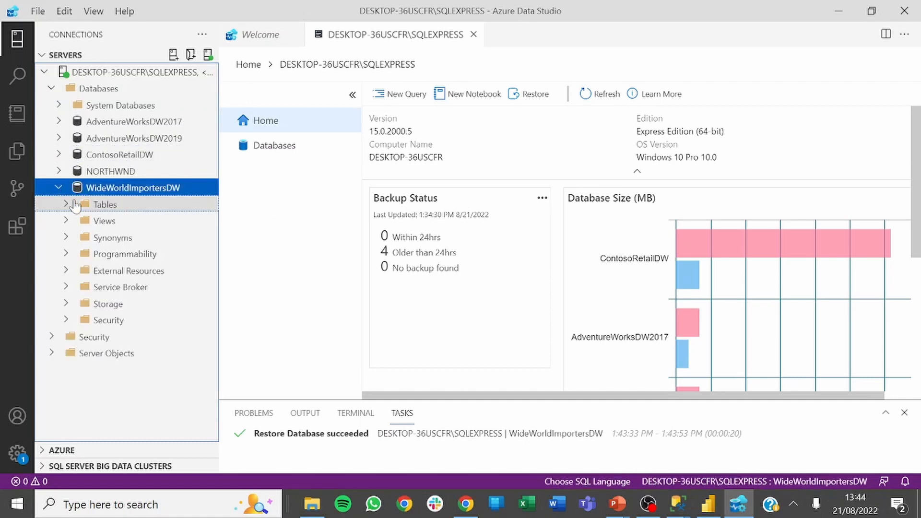
left_click(67, 205)
scroll(167, 246, "down", 3)
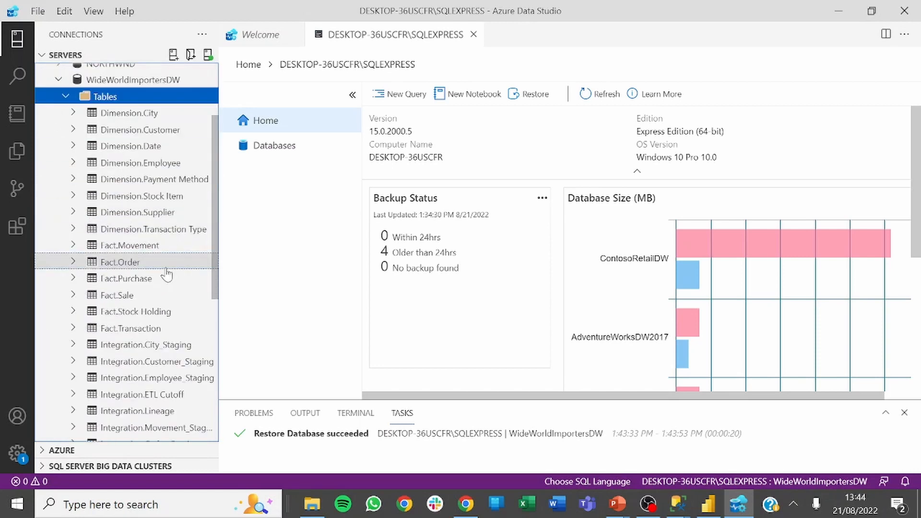
Query the top 1000 rows of the Fact.Order table and look through the result columns
right_click(112, 115)
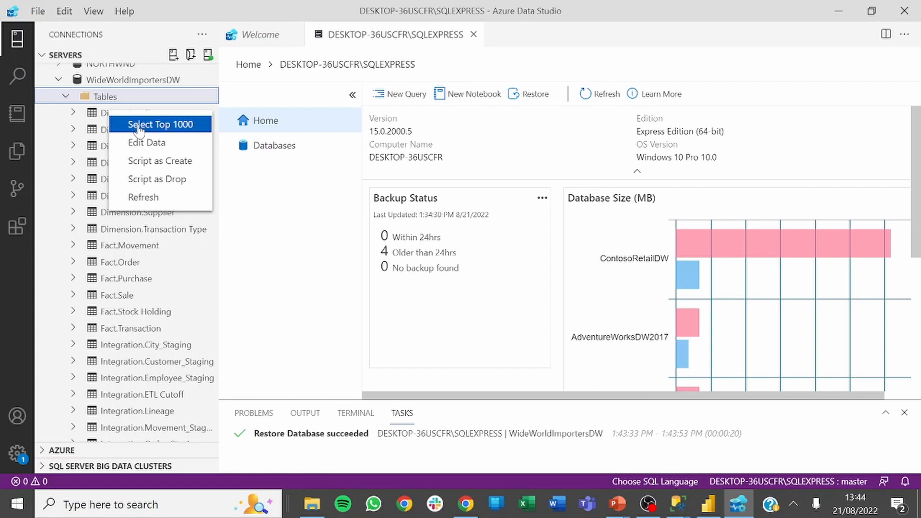
right_click(123, 269)
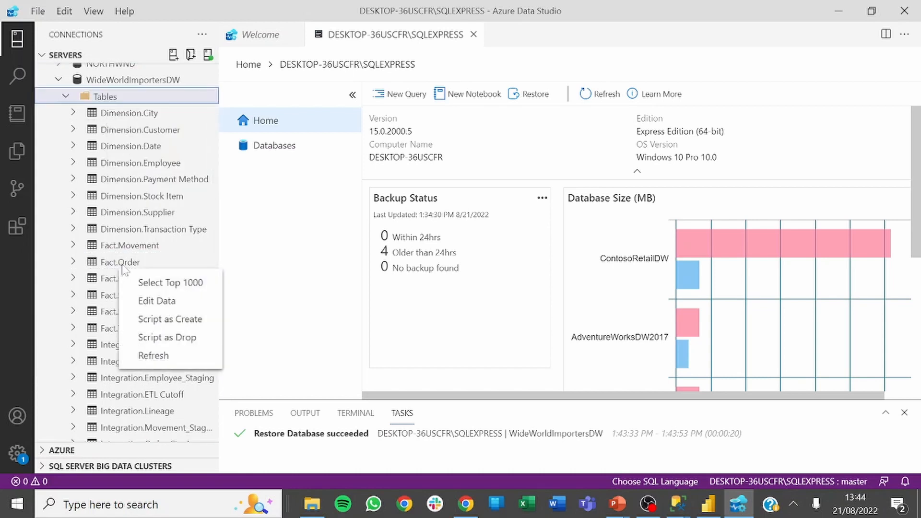
key("Escape")
right_click(108, 268)
key("Escape")
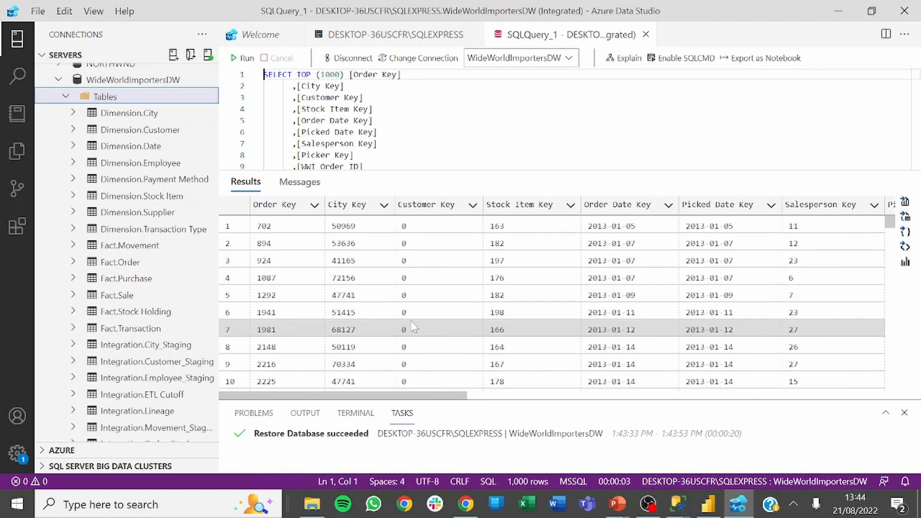
left_click_drag(468, 398, 336, 401)
left_click_drag(576, 396, 315, 396)
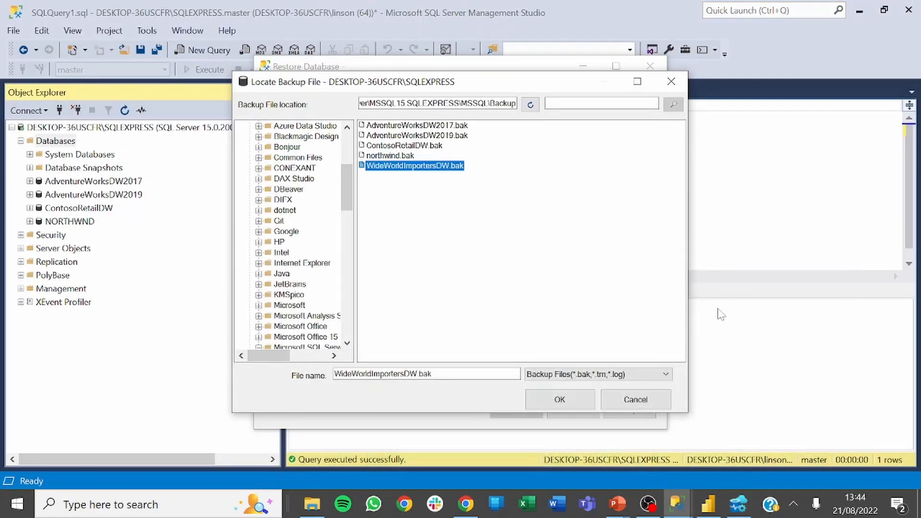
Switch to SQL Server Management Studio and cancel the pending database restore along with its backup file selection
left_click(633, 402)
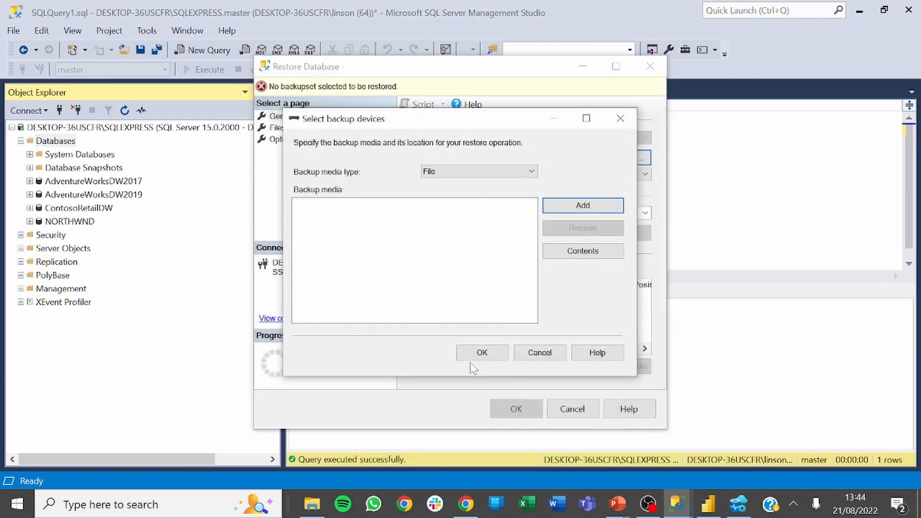
left_click(540, 353)
left_click(571, 409)
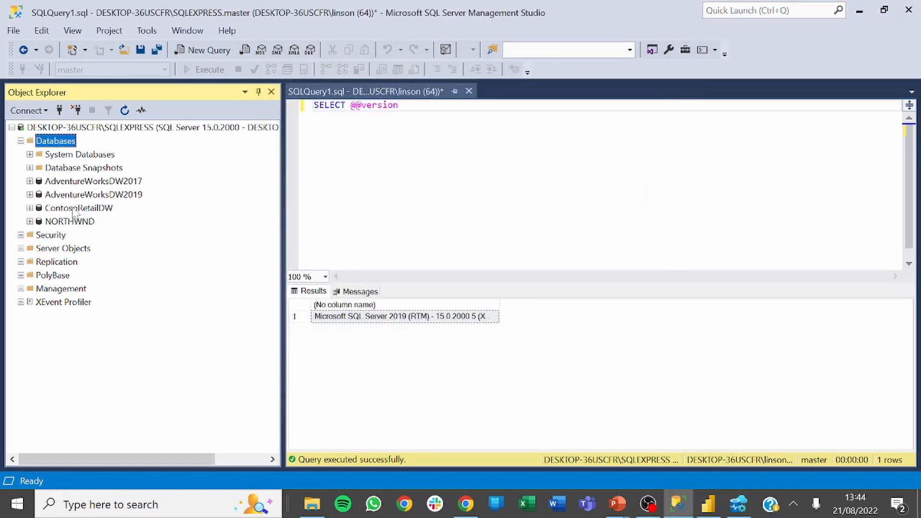
Refresh the server's object list and expand the WideWorldImportersDW database to check its contents
left_click(124, 111)
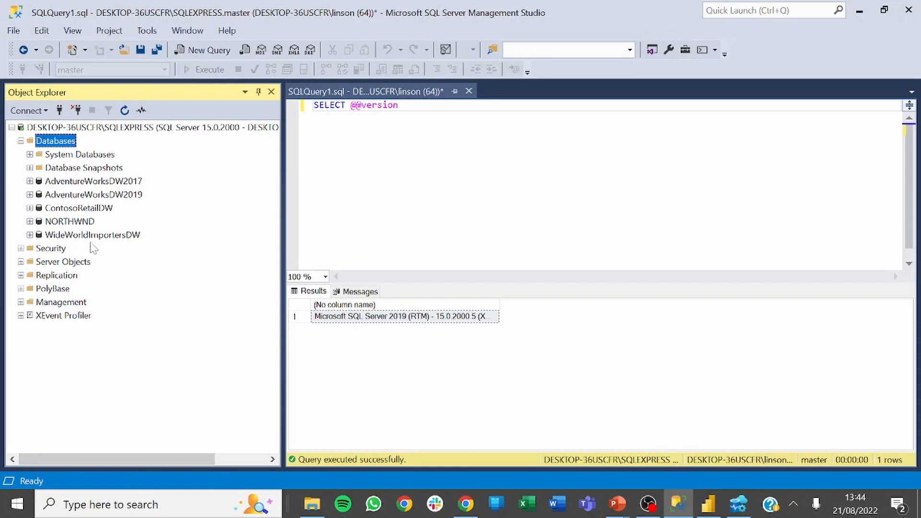
left_click(30, 234)
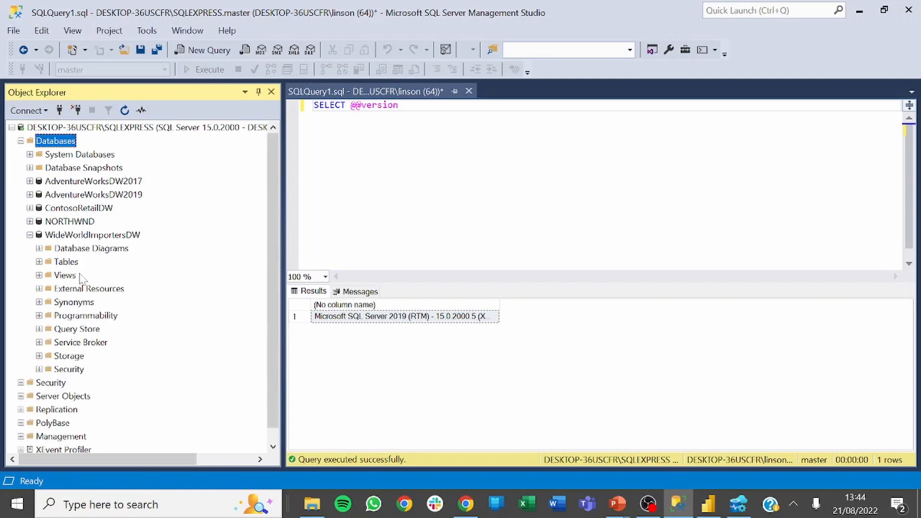
Close SQL Server Management Studio and the File Explorer window of the Backup folder
left_click(909, 10)
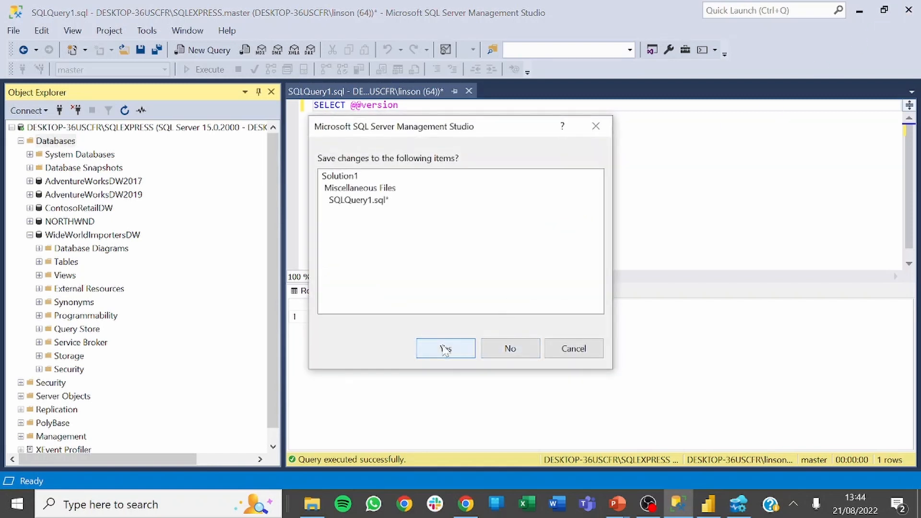
left_click(476, 350)
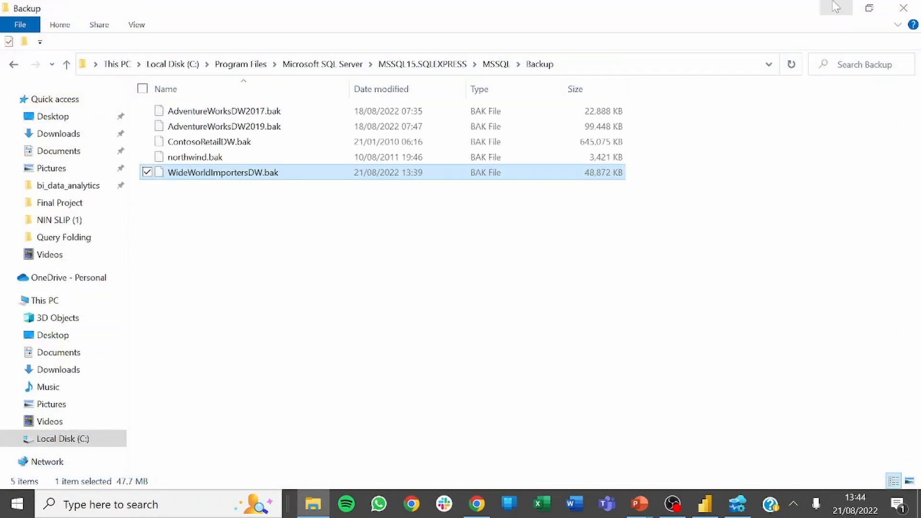
left_click(908, 6)
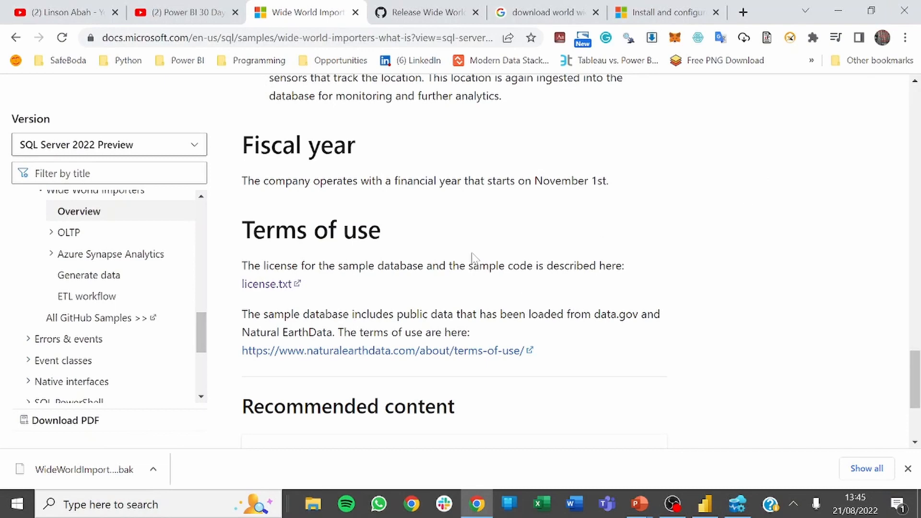
Switch to the PowerPoint slide show and read the Day 4 challenge instructions for the Fact.Order entity
scroll(476, 262, "up", 5)
mouse_move(738, 505)
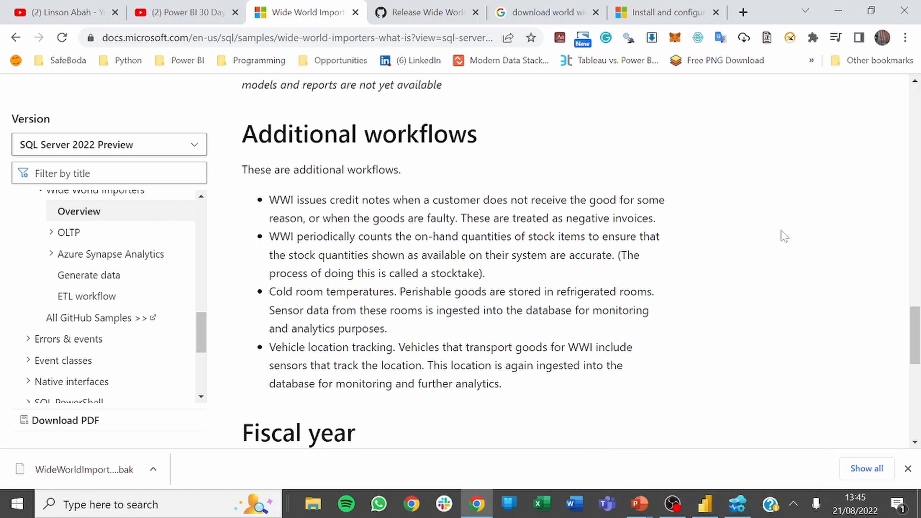
key("alt+Tab")
key("alt+Tab")
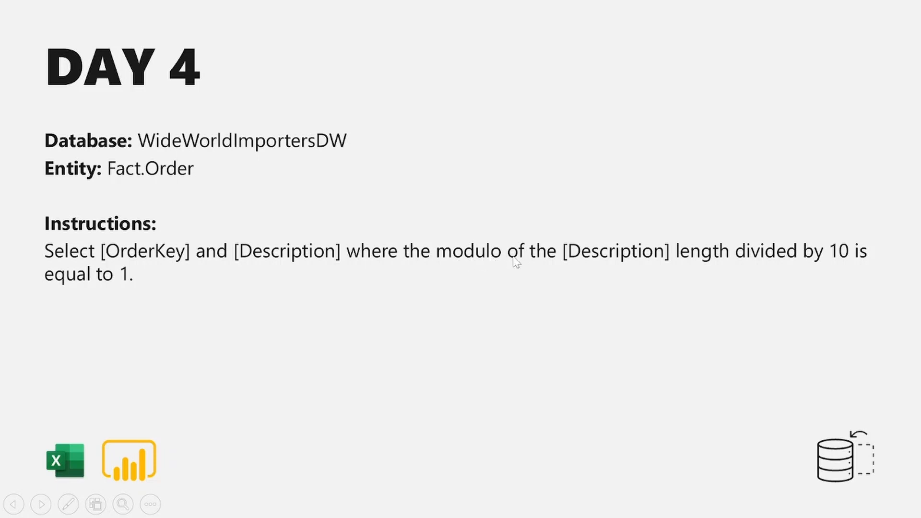
Switch to Chrome, search Google for "modulo" in a new tab and read how the operation is explained
key("alt+Tab")
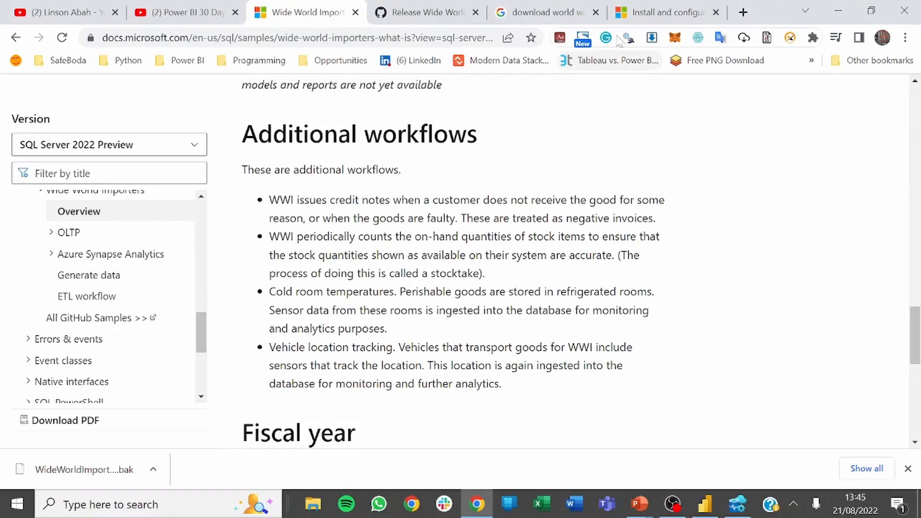
left_click(743, 12)
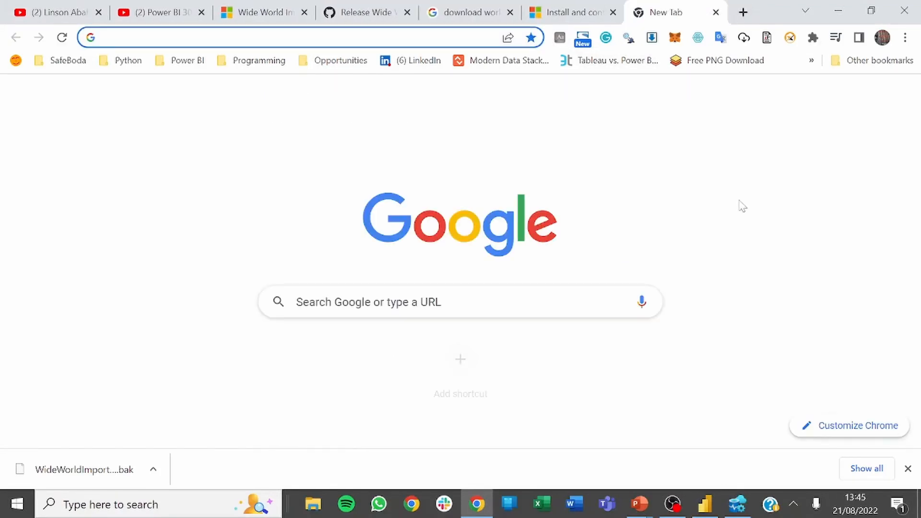
type("modl")
key("BackSpace")
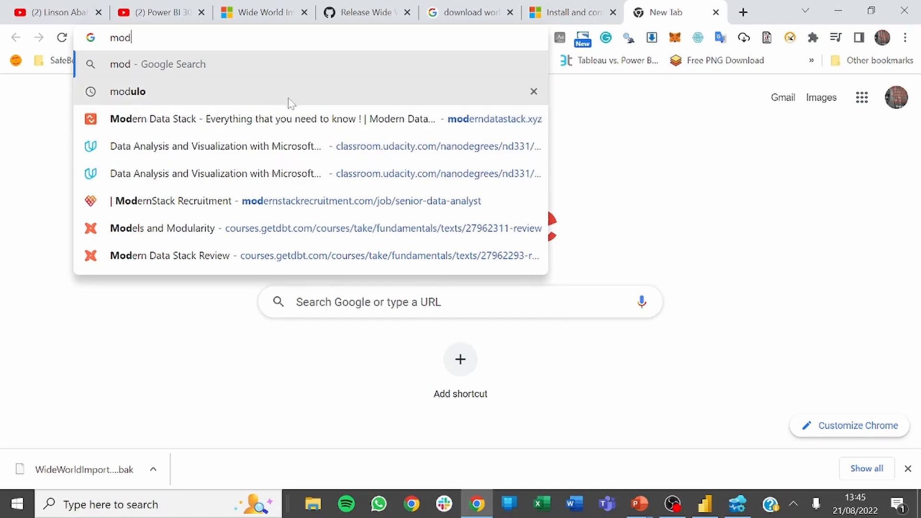
left_click(272, 97)
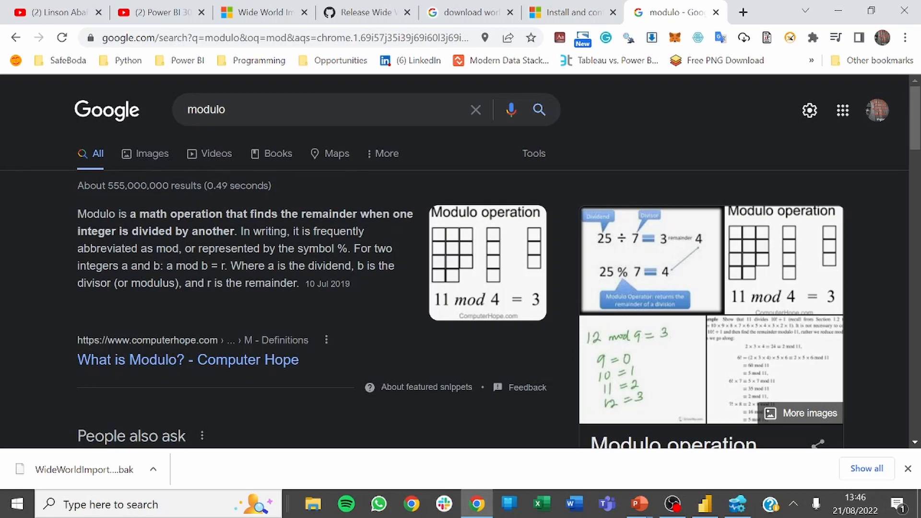
scroll(235, 255, "down", 10)
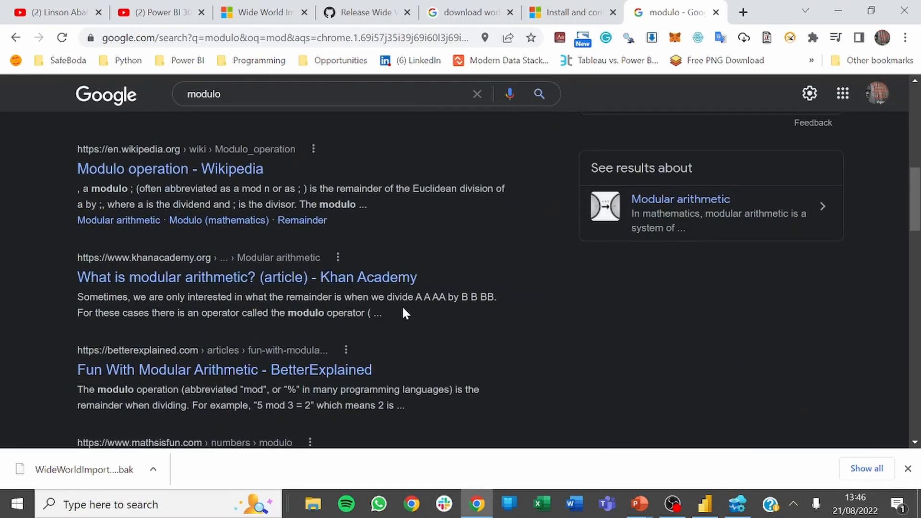
scroll(406, 311, "down", 2)
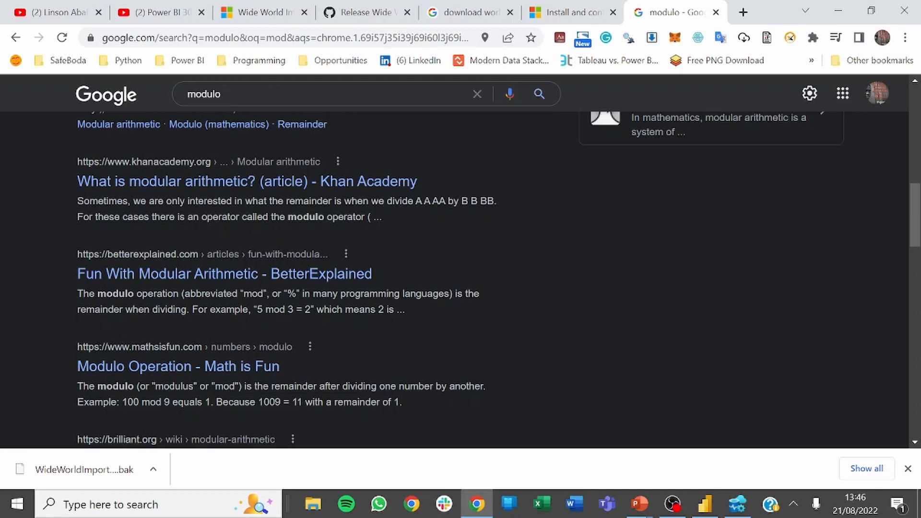
double_click(309, 309)
left_click(313, 310)
Switch to Power BI Desktop and connect to the recent source DESKTOP-36USCFR\SQLEXPRESS
key("alt+Tab")
key("alt+Tab")
key("alt+Tab")
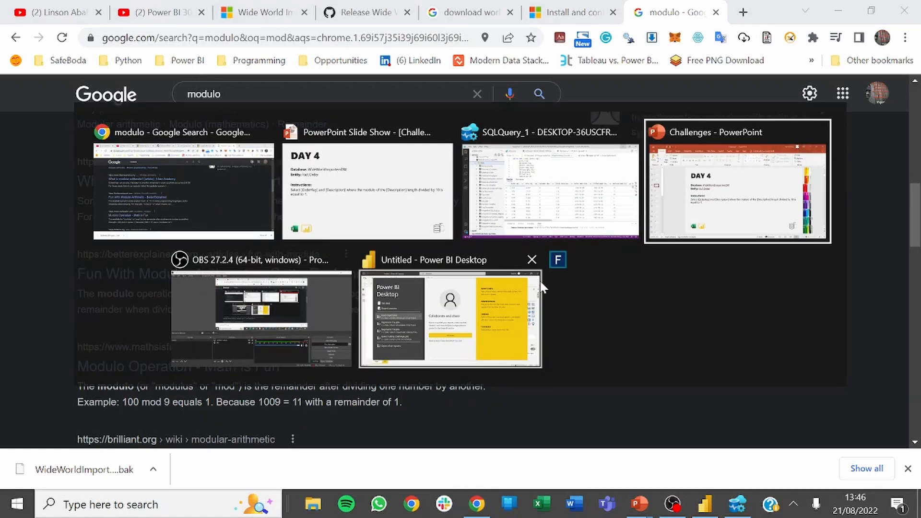
left_click(538, 287)
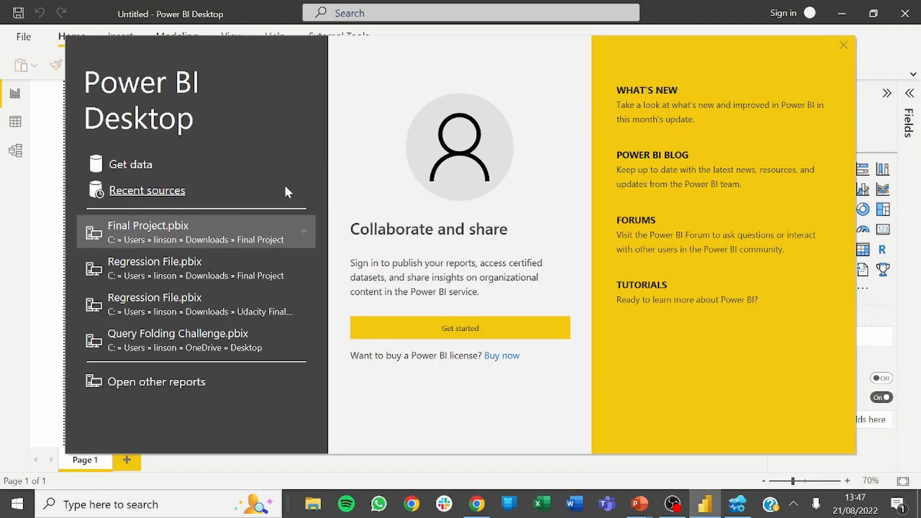
left_click(128, 192)
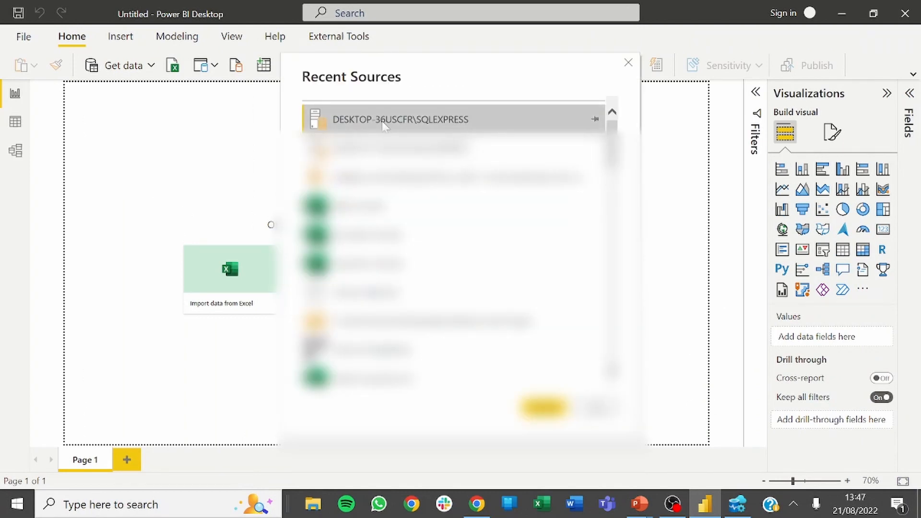
left_click(542, 408)
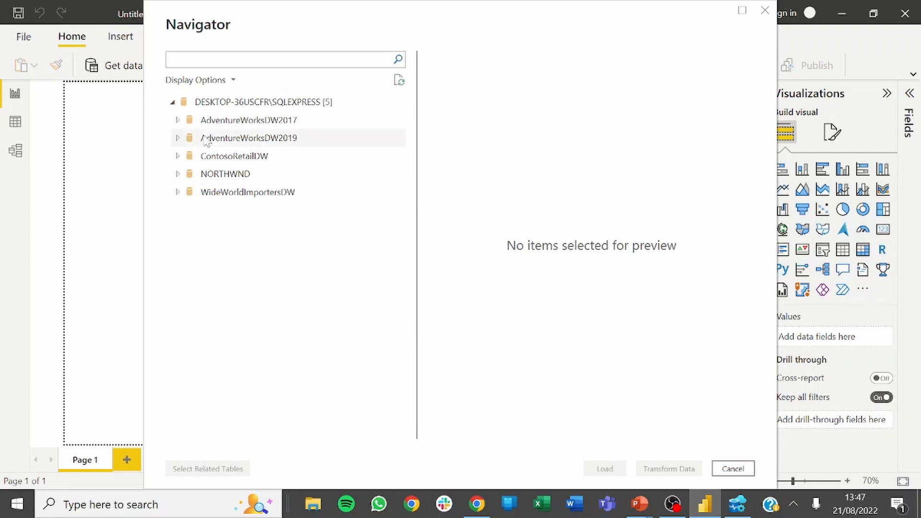
Select the Fact.Order table of WideWorldImportersDW and open it for transformation in Power Query using the Import connection mode
left_click(180, 192)
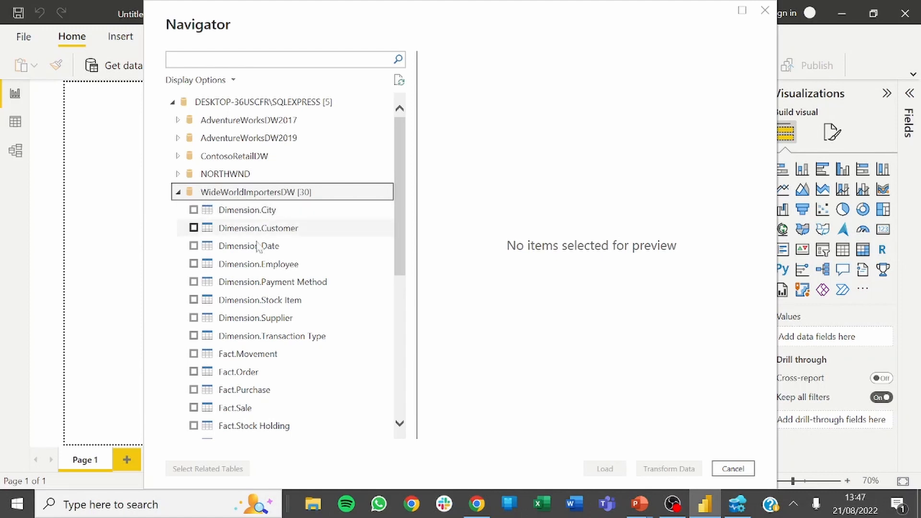
left_click(195, 376)
left_click(195, 374)
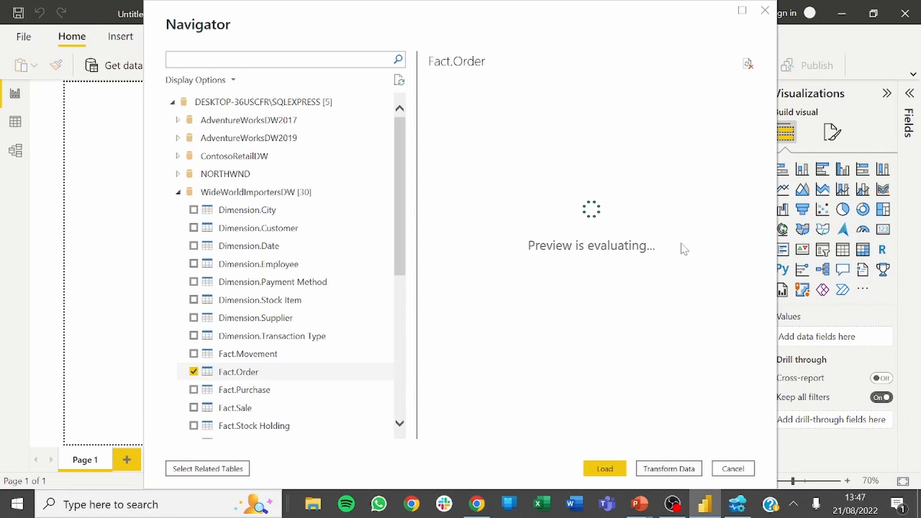
left_click(670, 471)
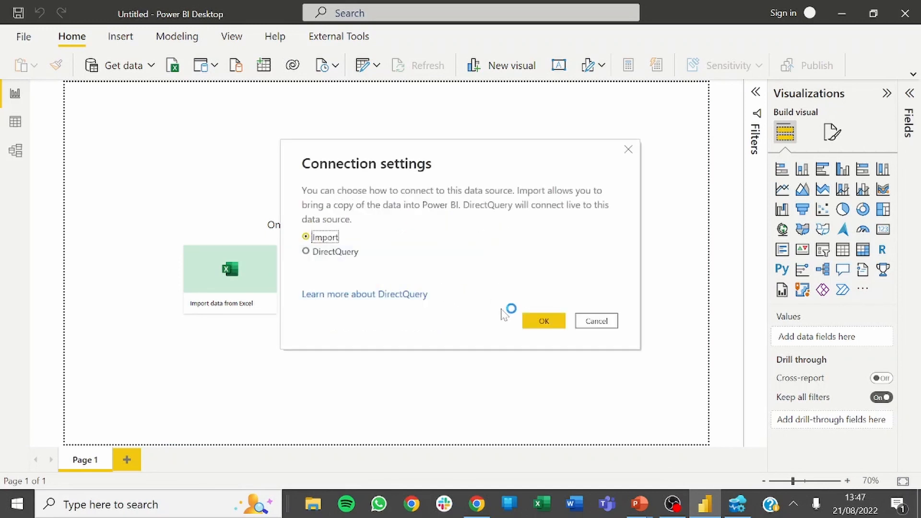
left_click(544, 322)
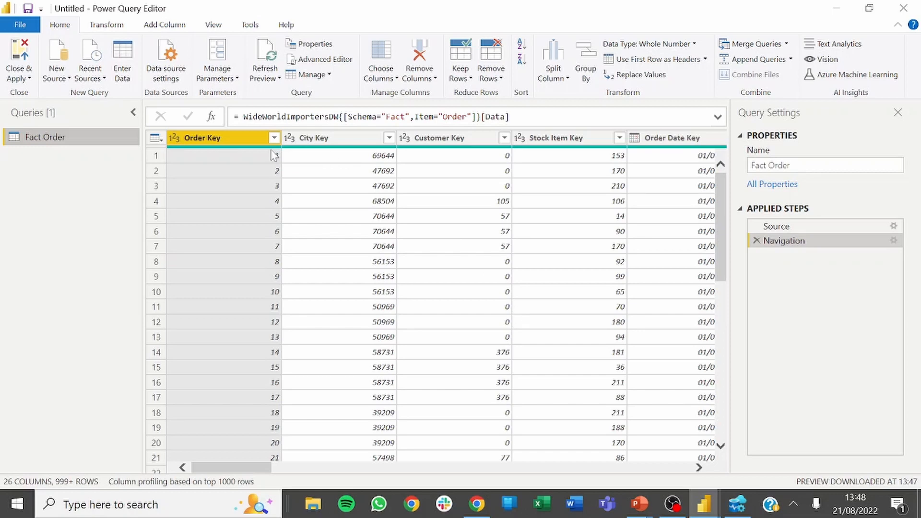
Recheck the Day 4 slide for the columns the challenge requires and return to the Power Query Editor
key("alt+Tab")
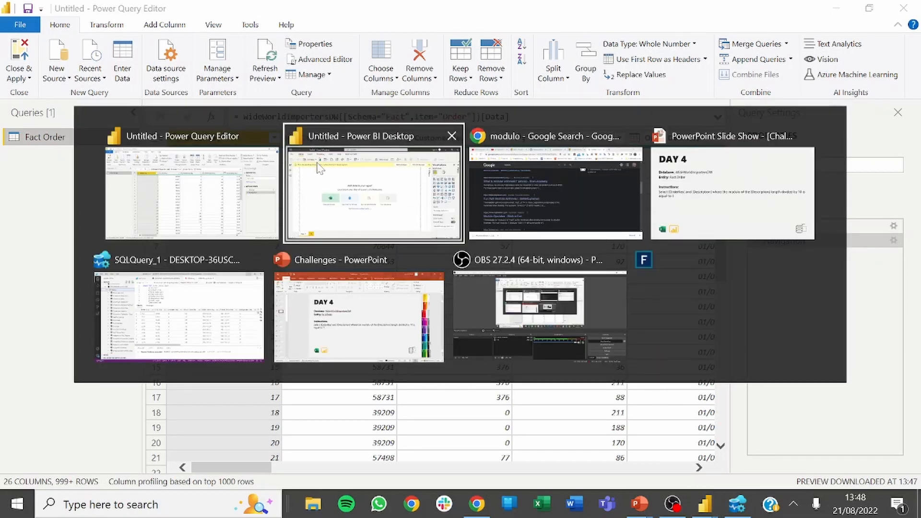
key("alt+Tab")
key("alt+Tab")
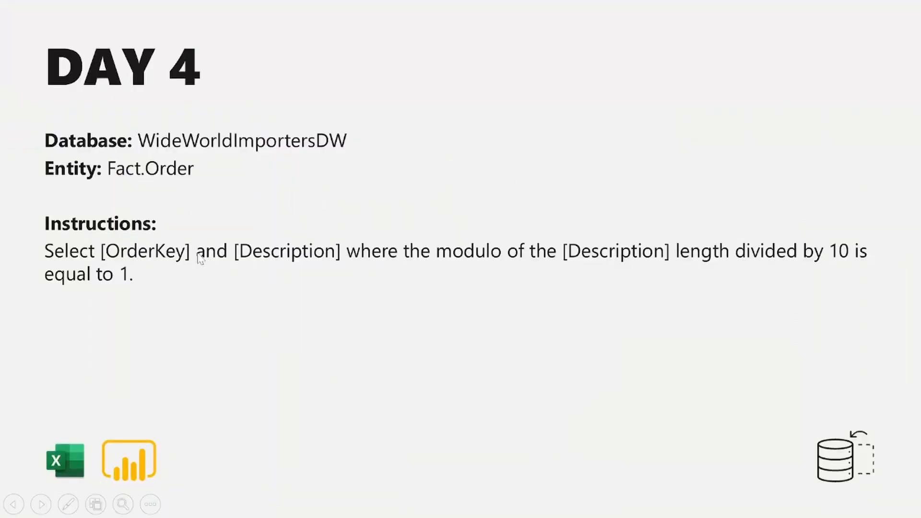
key("alt+Tab")
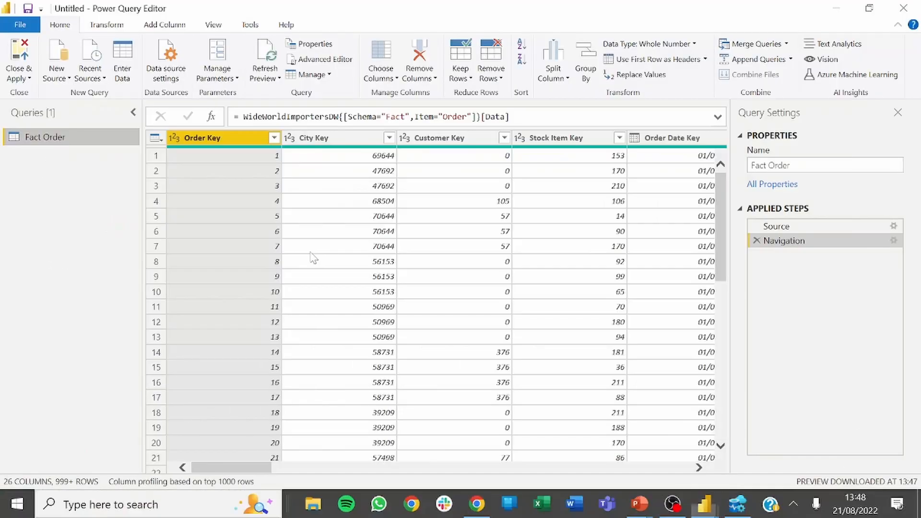
Keep only the Order Key and Description columns in the Fact Order query
left_click(382, 73)
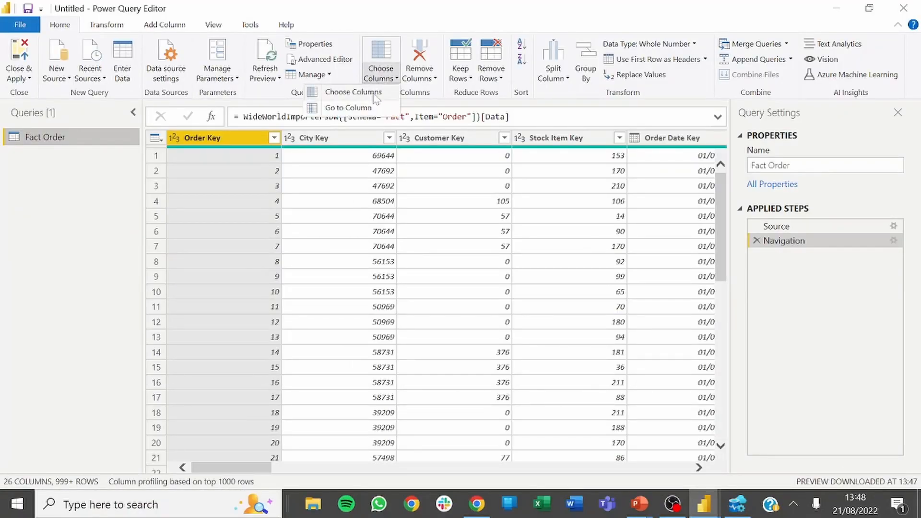
left_click(345, 96)
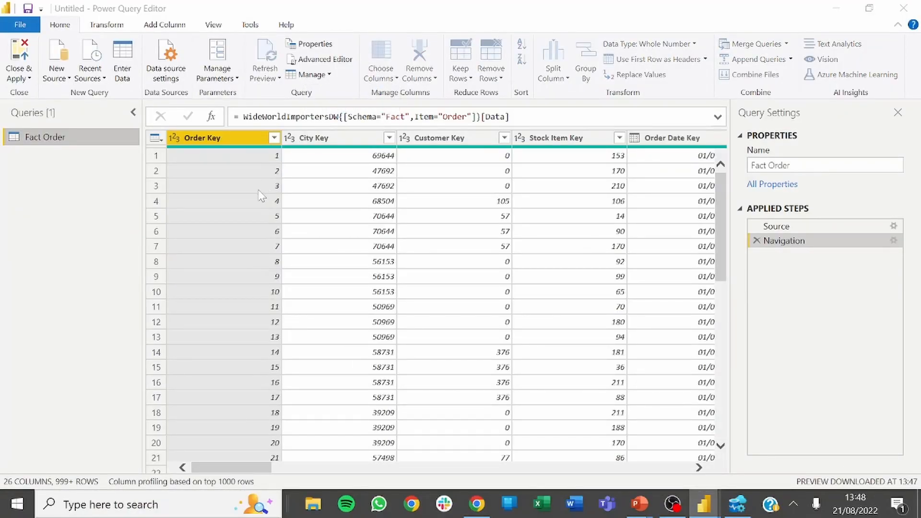
left_click(368, 116)
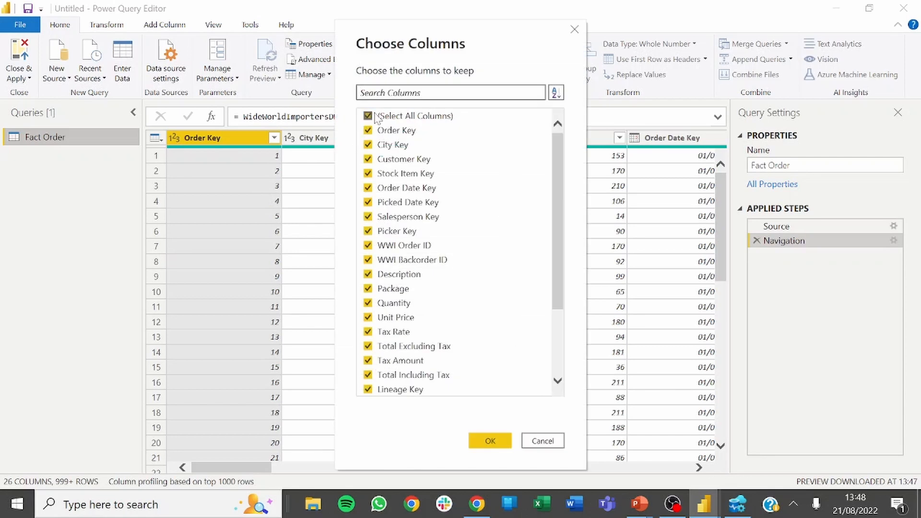
left_click(378, 132)
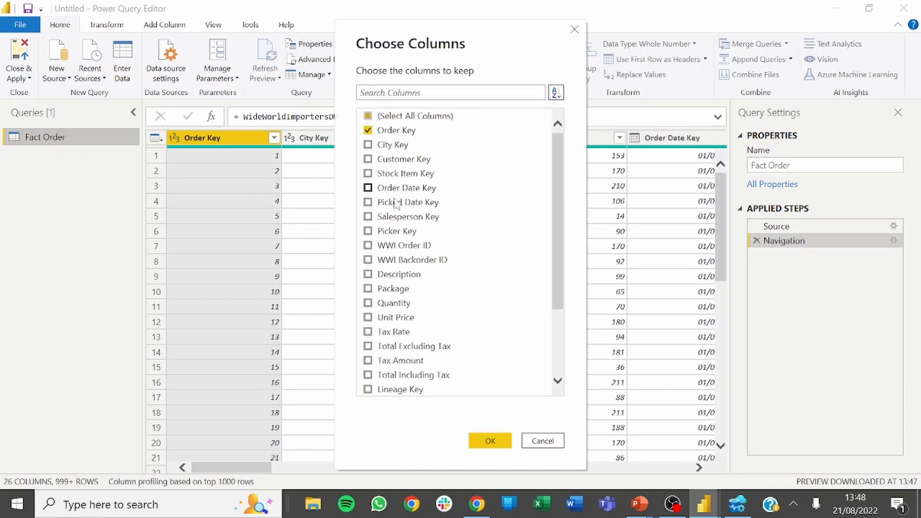
left_click(398, 275)
left_click(487, 441)
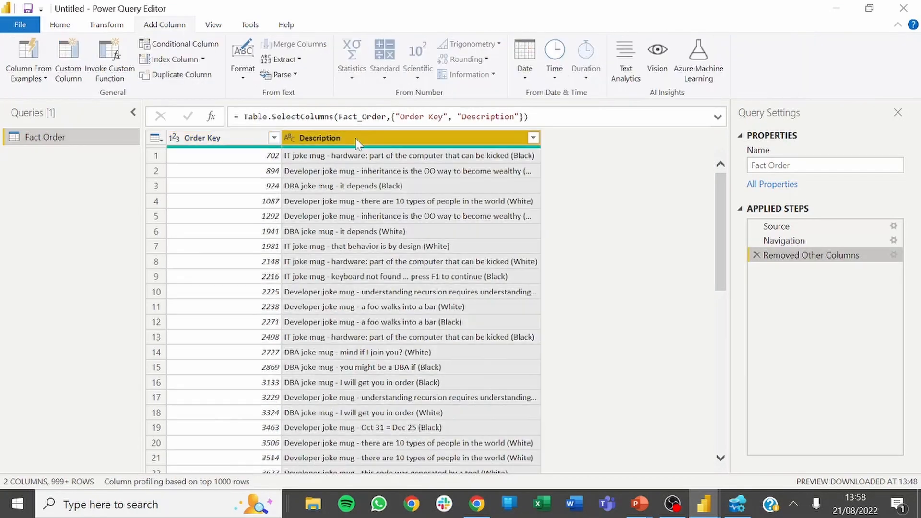
Duplicate the Description column and review the native query of the duplication step
right_click(357, 142)
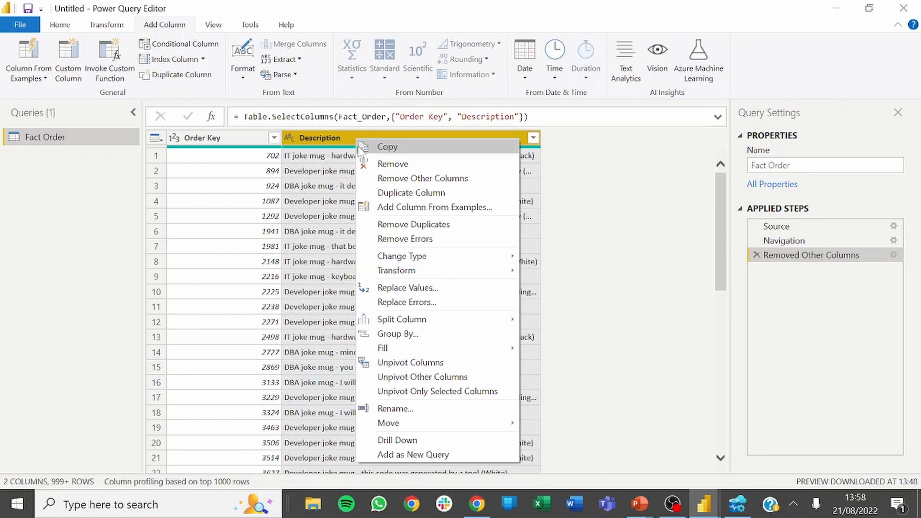
left_click(401, 194)
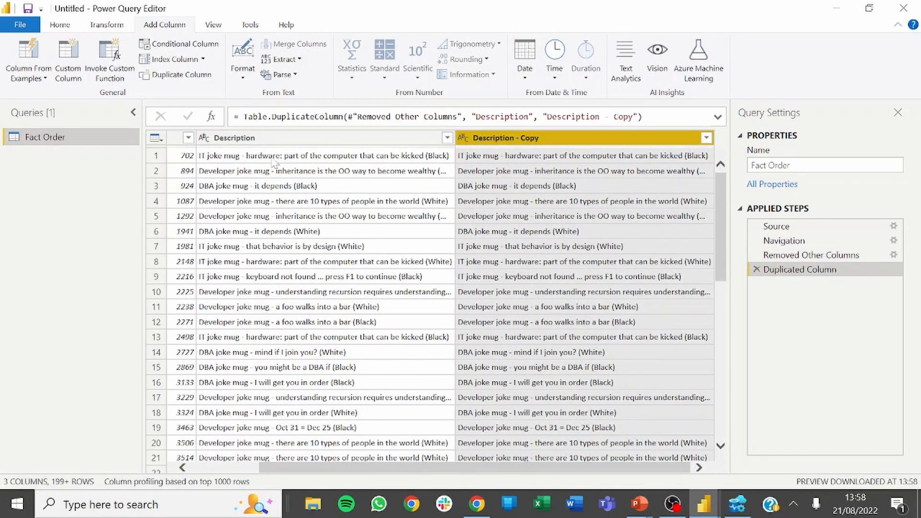
right_click(774, 271)
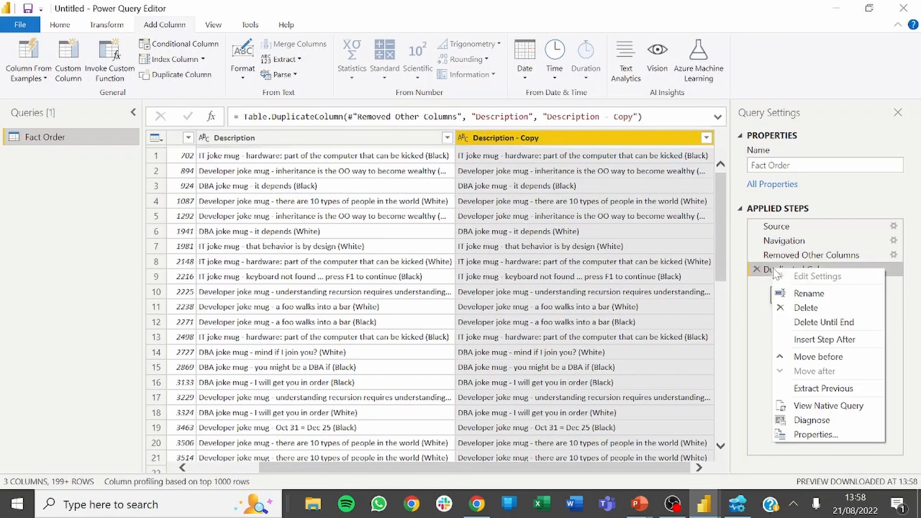
left_click(807, 406)
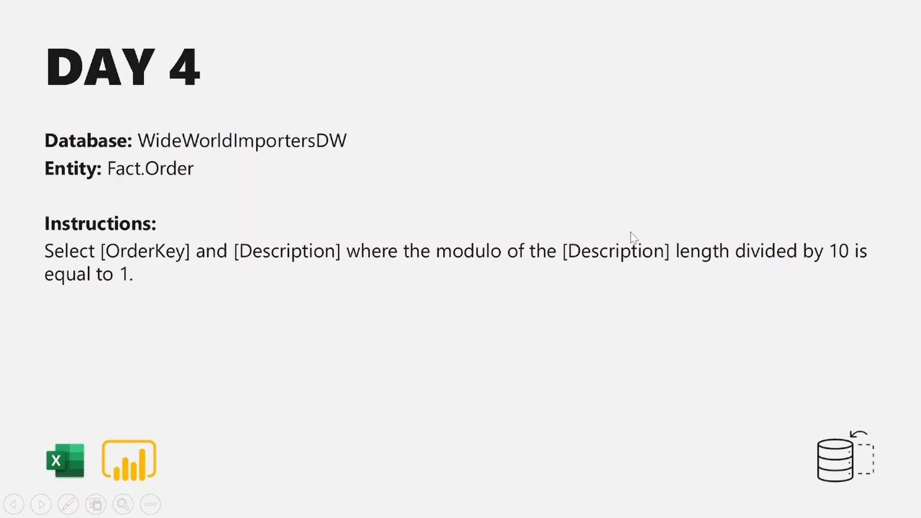
key("alt+Tab")
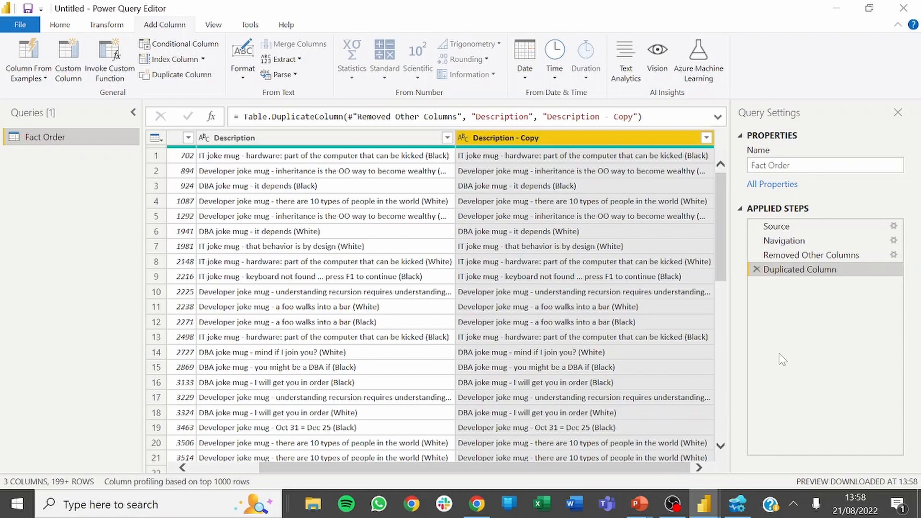
Transform the Description - Copy column into the length of its text
right_click(550, 142)
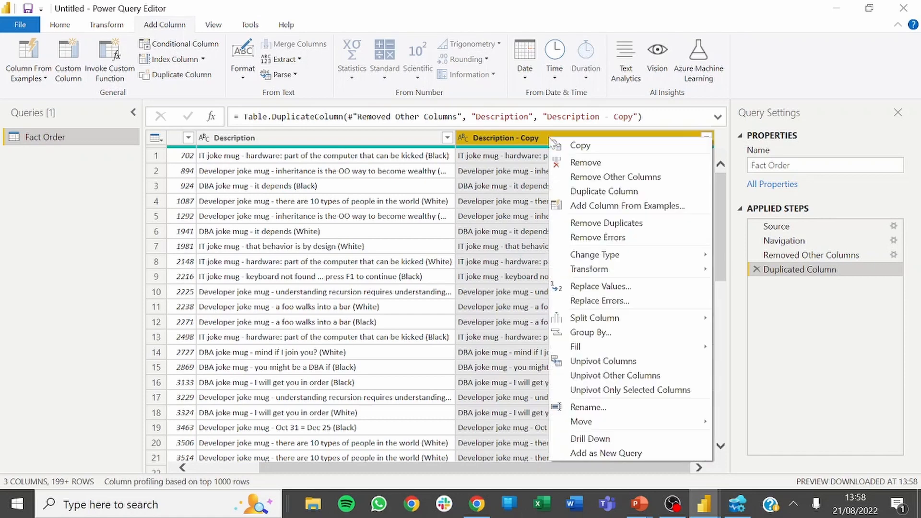
mouse_move(620, 270)
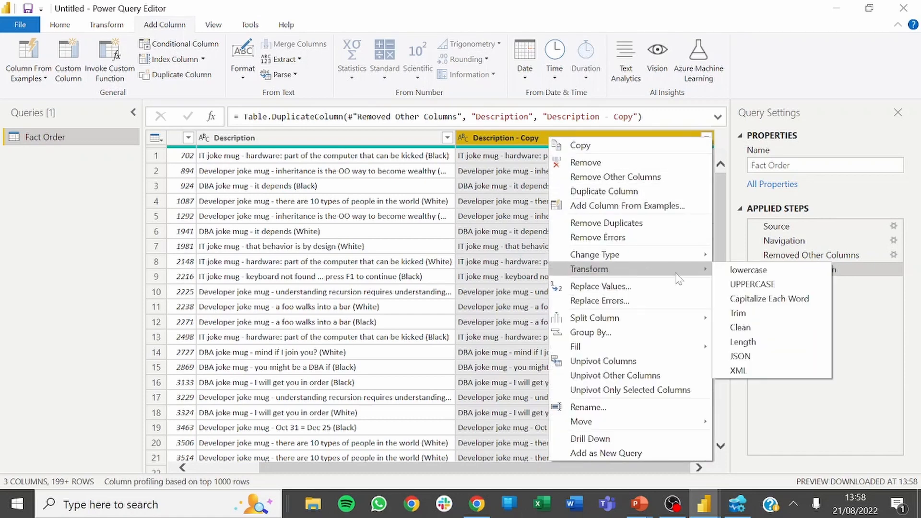
left_click(743, 342)
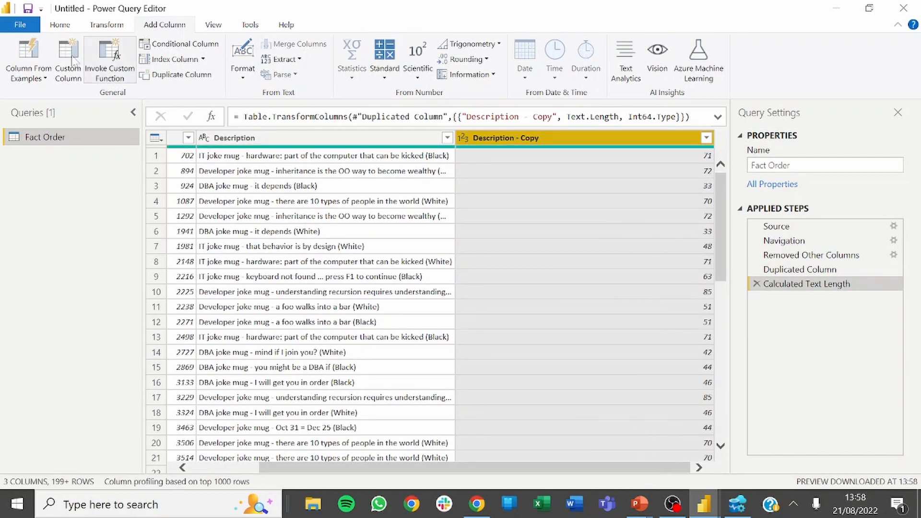
Apply a Modulo transformation with value 10 to the Description - Copy column
left_click(61, 27)
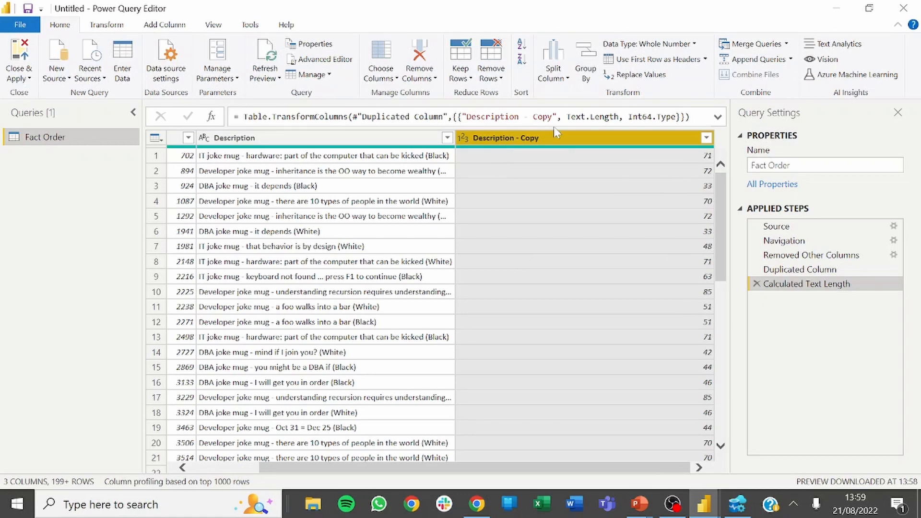
left_click(120, 25)
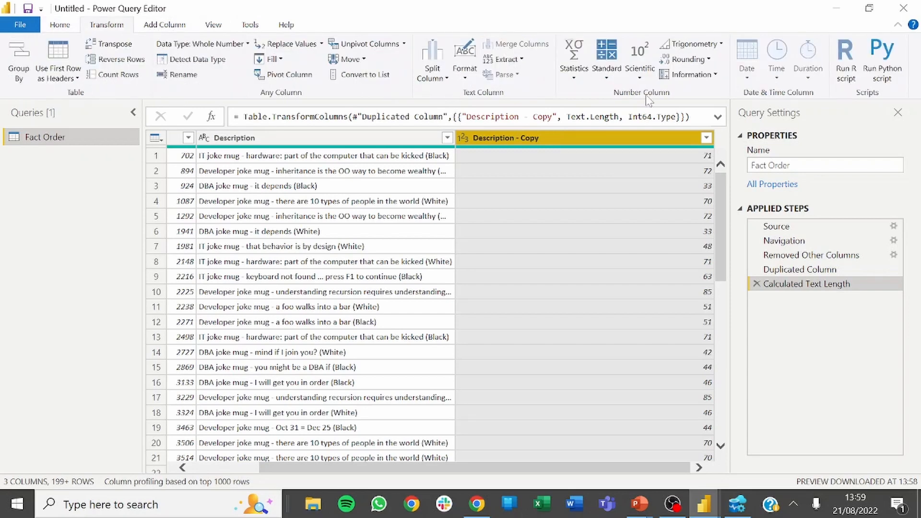
left_click(607, 67)
left_click(581, 173)
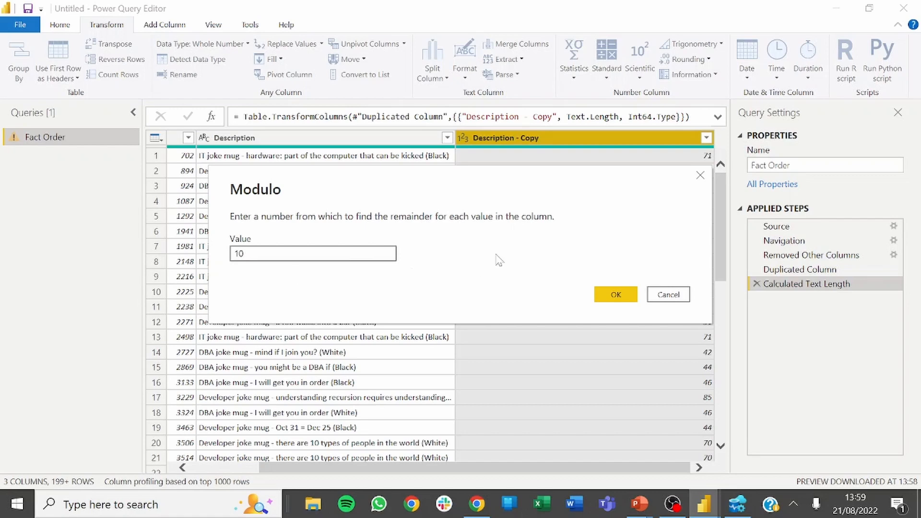
left_click(619, 296)
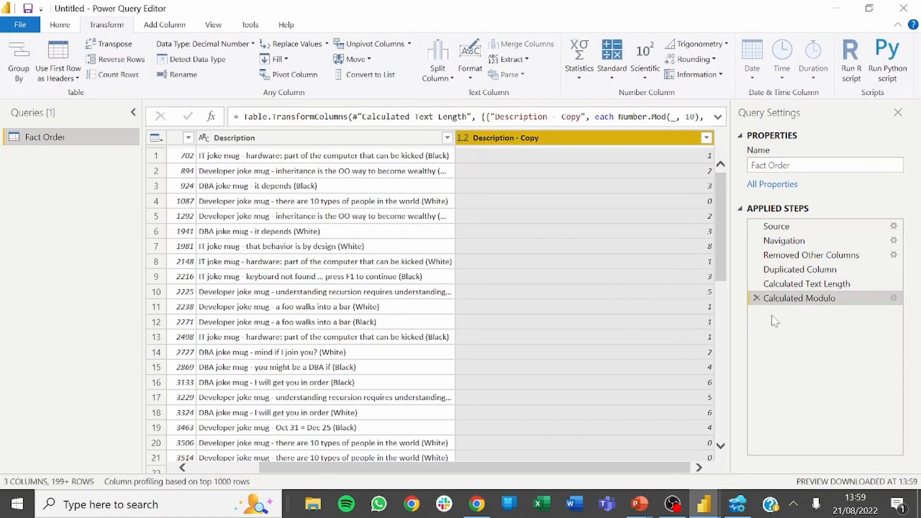
Examine the native query of the Calculated Modulo step, including its modulo and text-length expressions
right_click(807, 300)
left_click(859, 439)
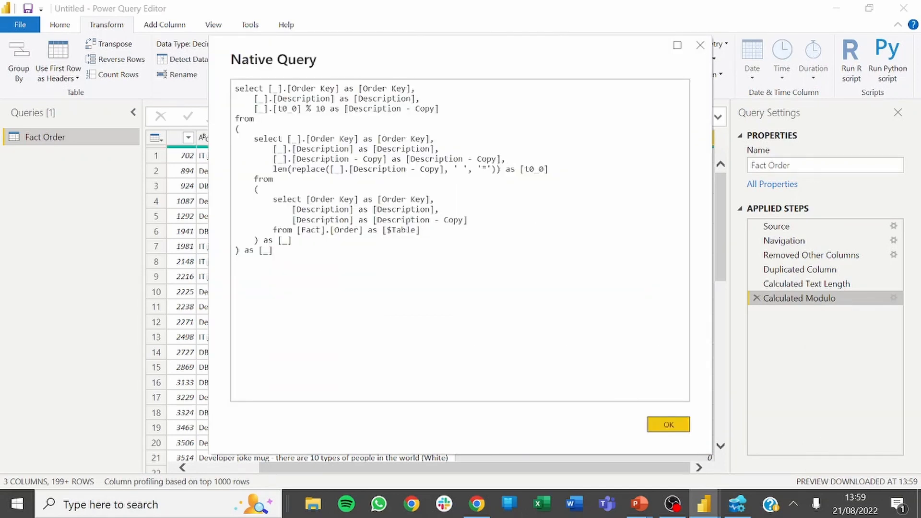
left_click_drag(250, 108, 439, 109)
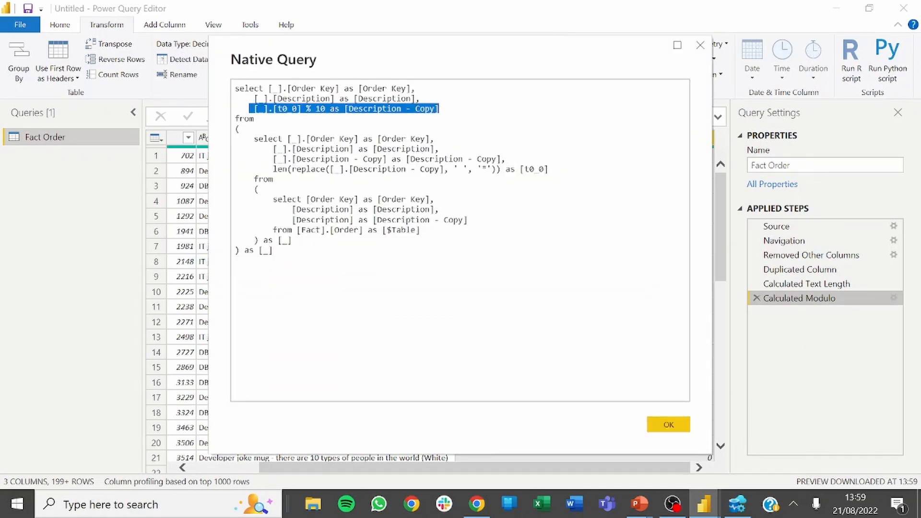
left_click(547, 190)
left_click(549, 170)
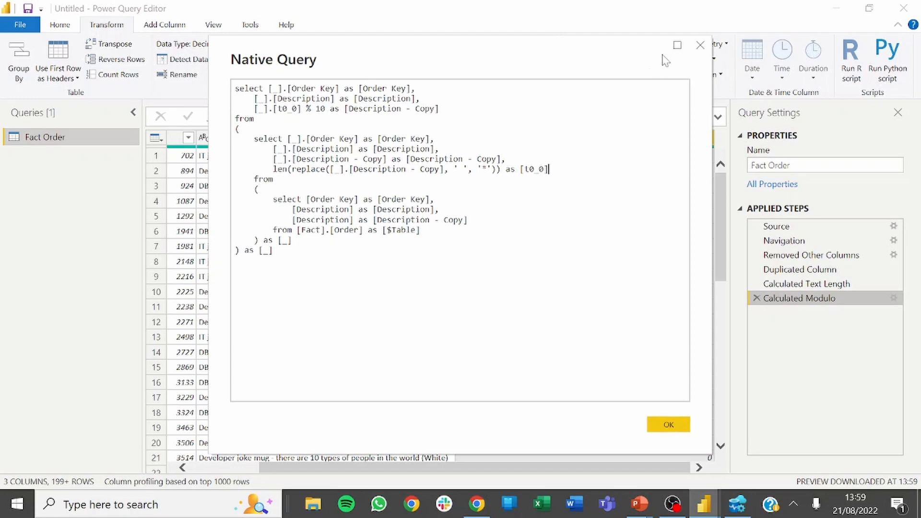
left_click(657, 426)
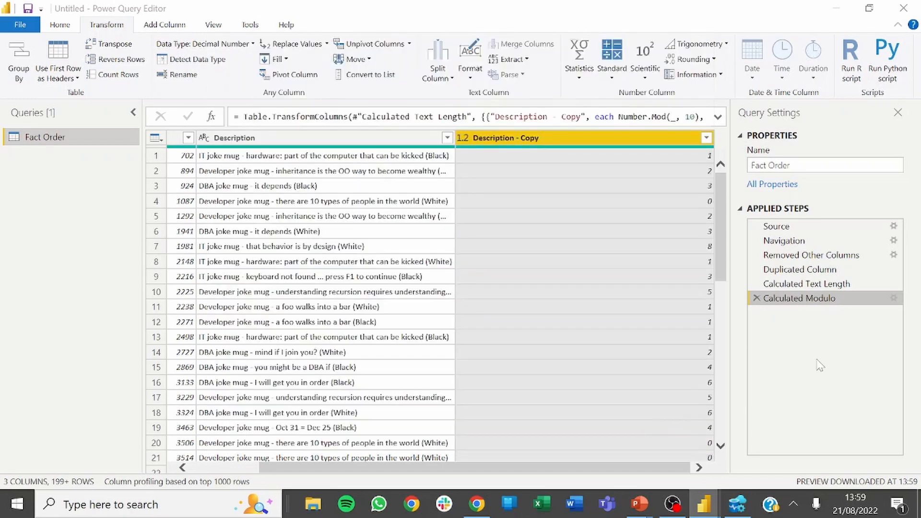
Filter the Description - Copy column to keep only rows with the value 1
left_click(707, 139)
left_click(503, 289)
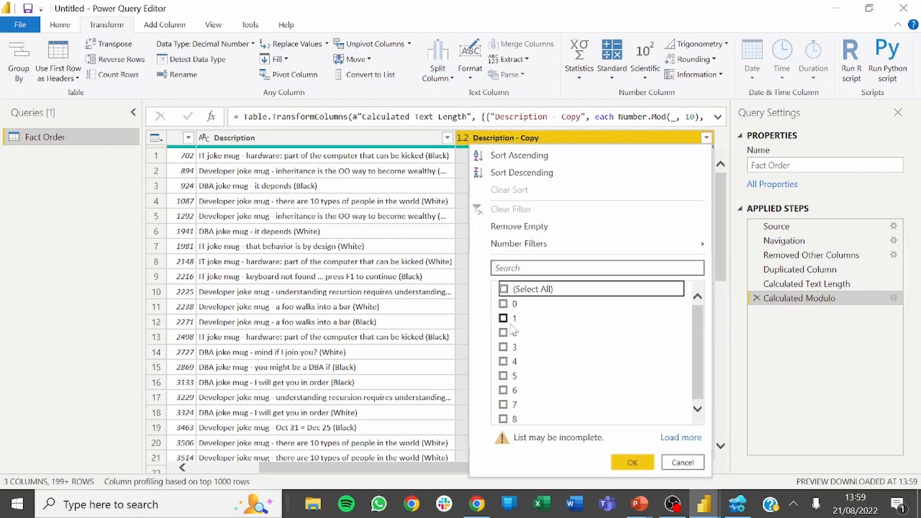
left_click(505, 319)
left_click(632, 462)
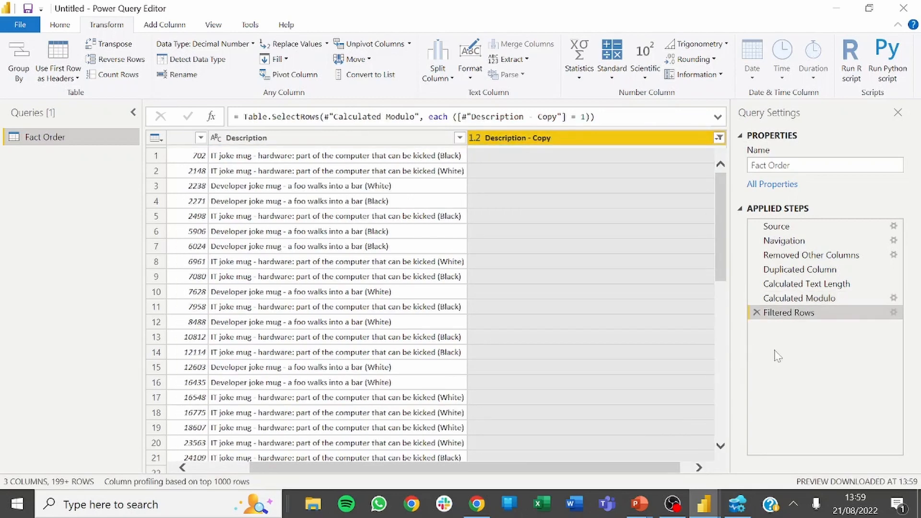
Check the native query generated for the Filtered Rows step
right_click(758, 312)
left_click(826, 449)
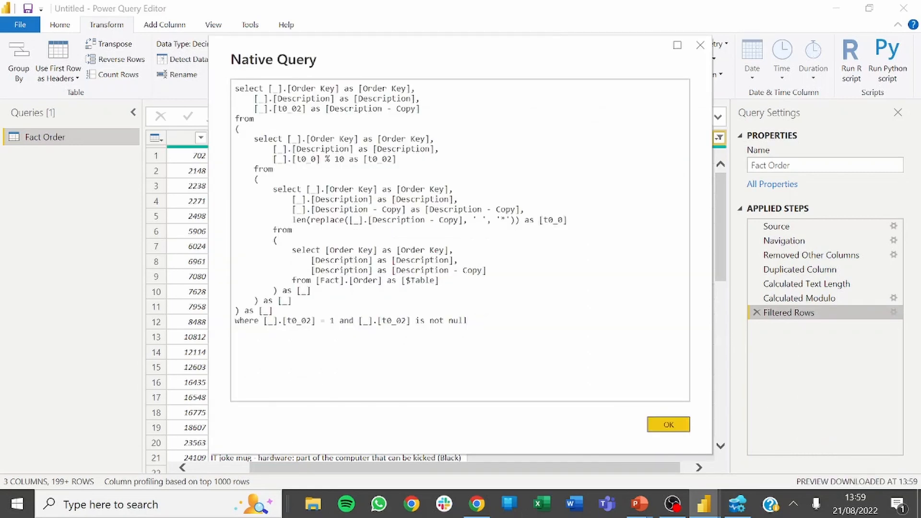
left_click(668, 425)
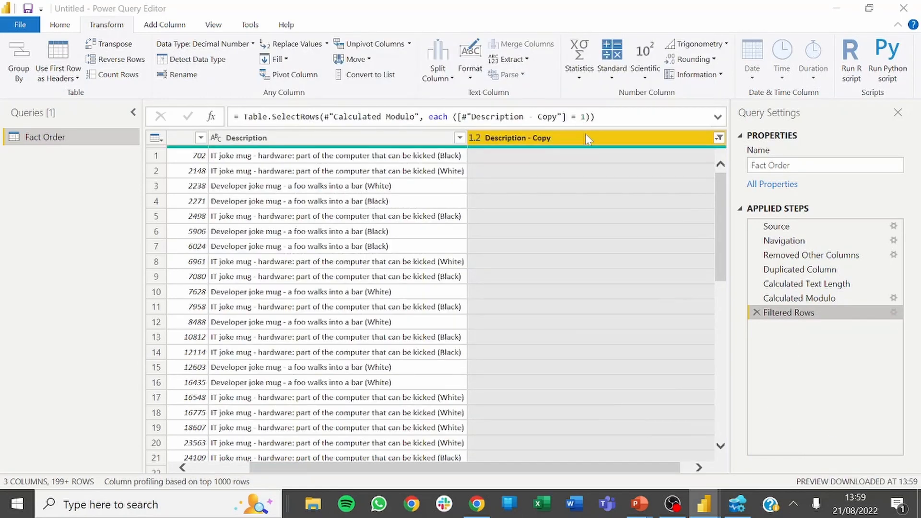
Remove the Description - Copy column so only Order Key and Description are kept
right_click(568, 144)
left_click(587, 162)
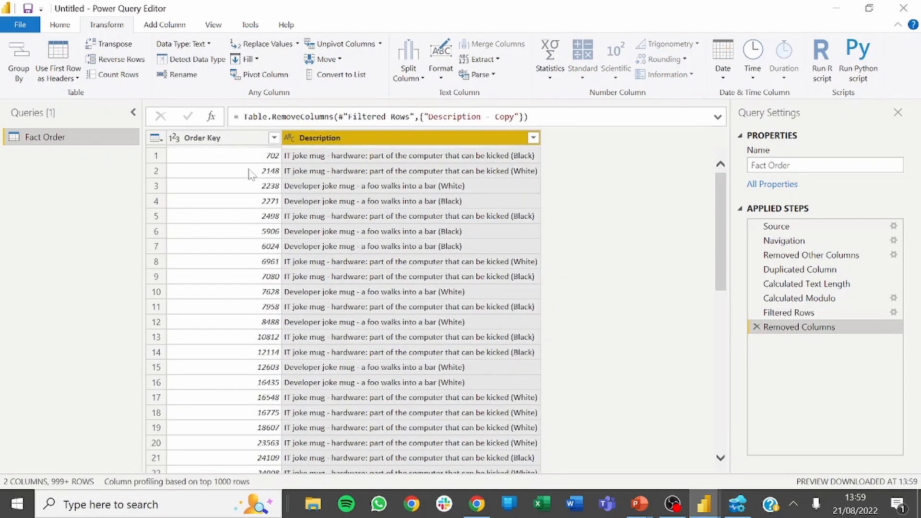
left_click(229, 144)
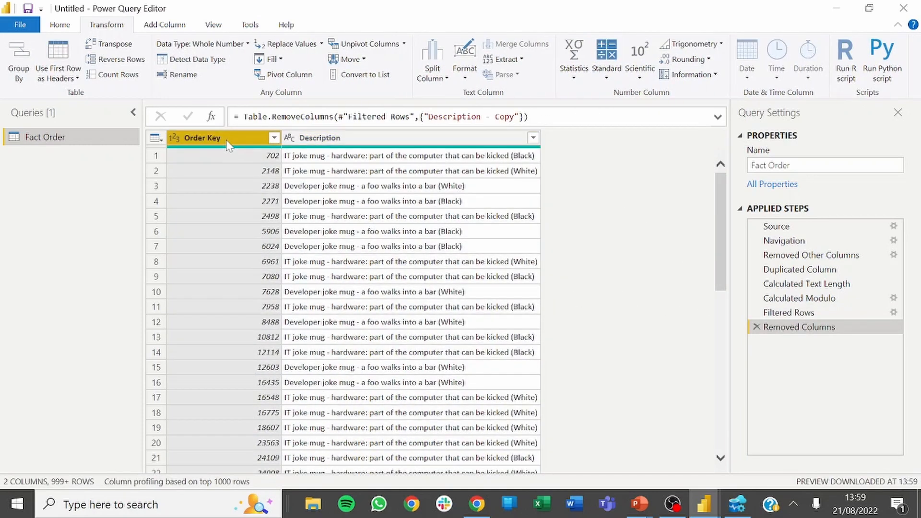
left_click(357, 144)
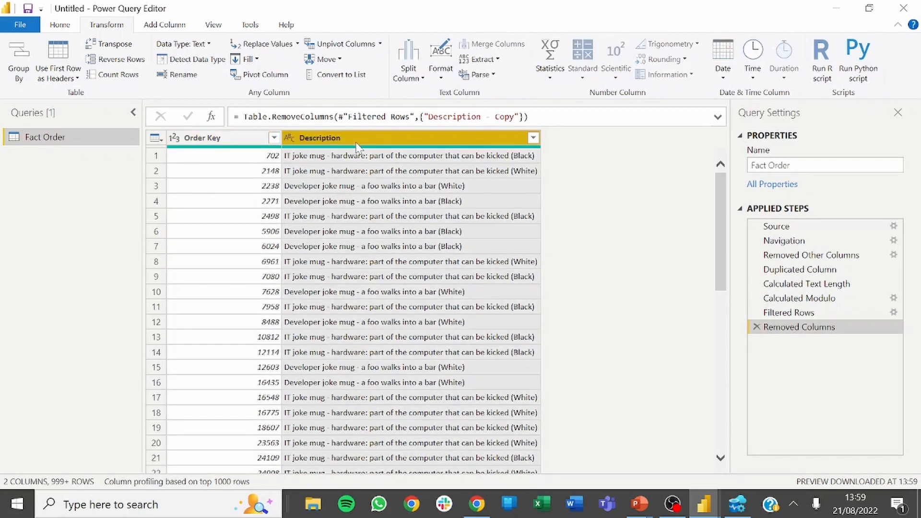
Review the native query of the Removed Columns step and look through the filtered order rows
right_click(825, 327)
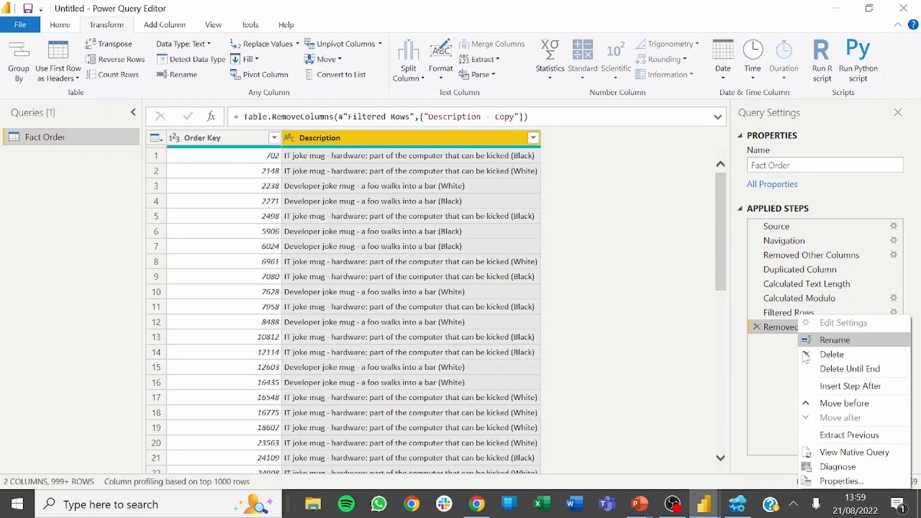
left_click(838, 452)
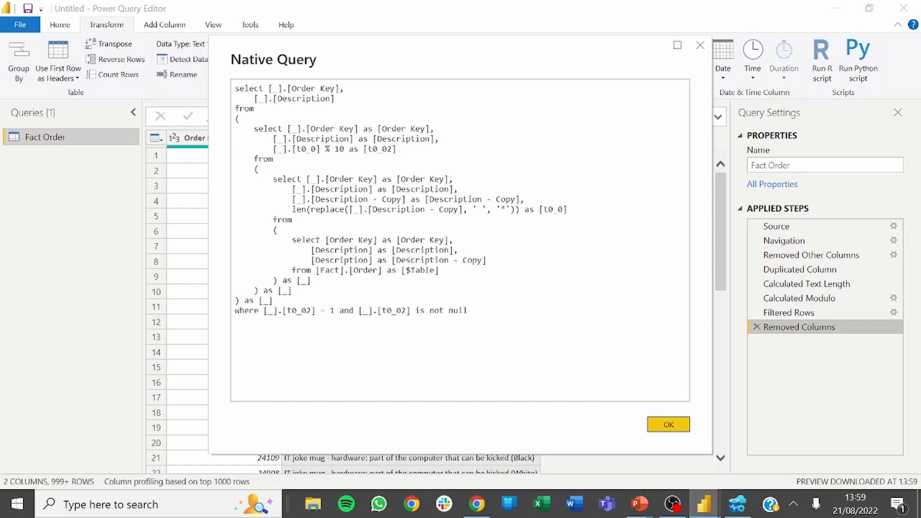
left_click(669, 425)
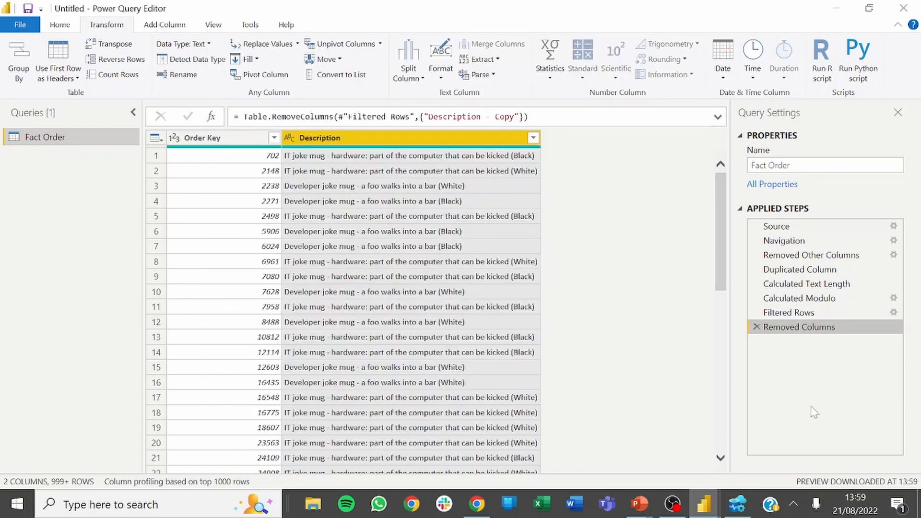
scroll(276, 357, "down", 4)
scroll(276, 357, "down", 5)
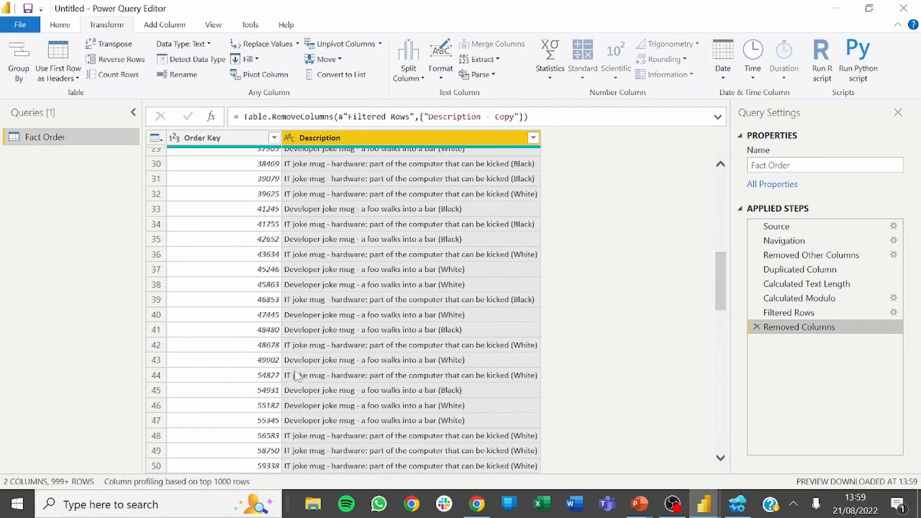
scroll(295, 376, "up", 10)
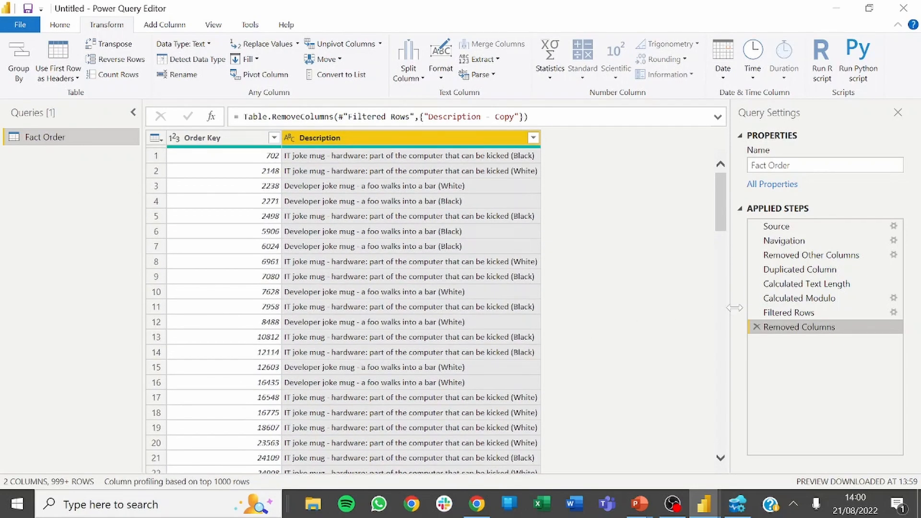